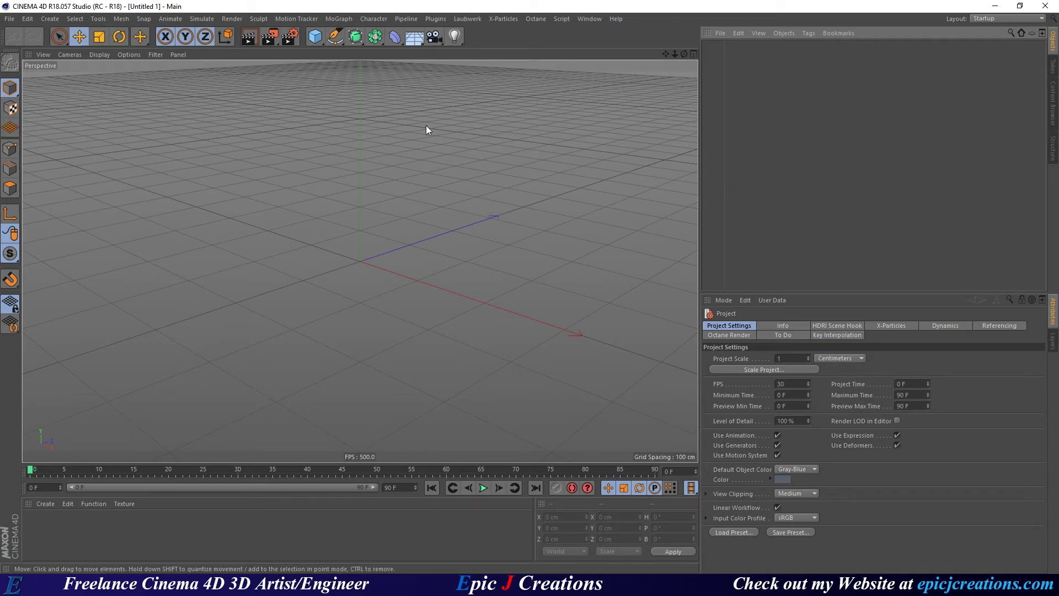
# Add a plane and a cube at the origin, and raise the cube 100 cm so it rests on the plane.
pyautogui.click(312, 41)
pyautogui.click(418, 73)
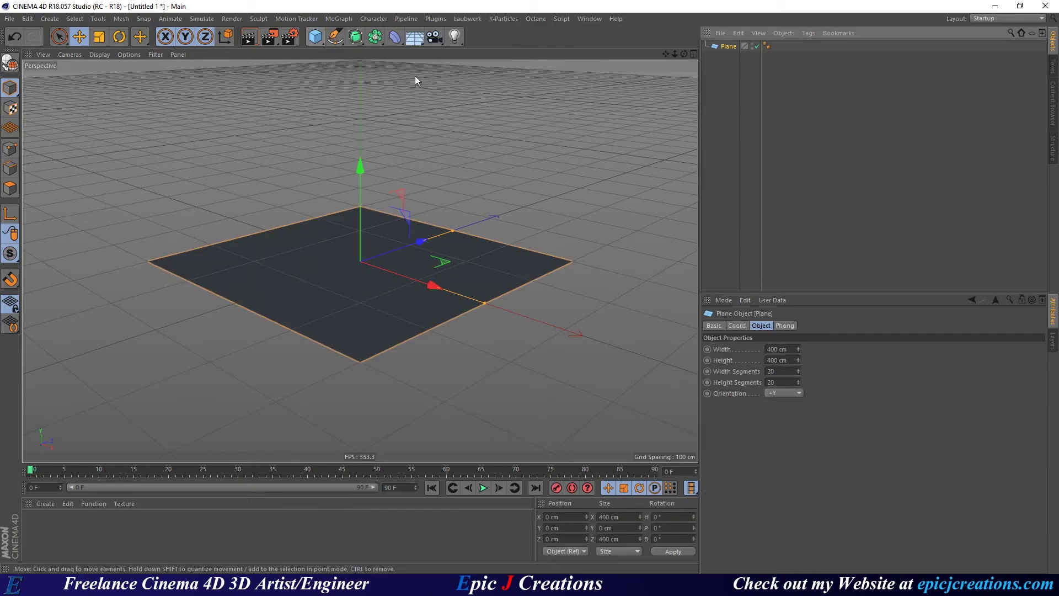
pyautogui.click(315, 36)
pyautogui.click(396, 57)
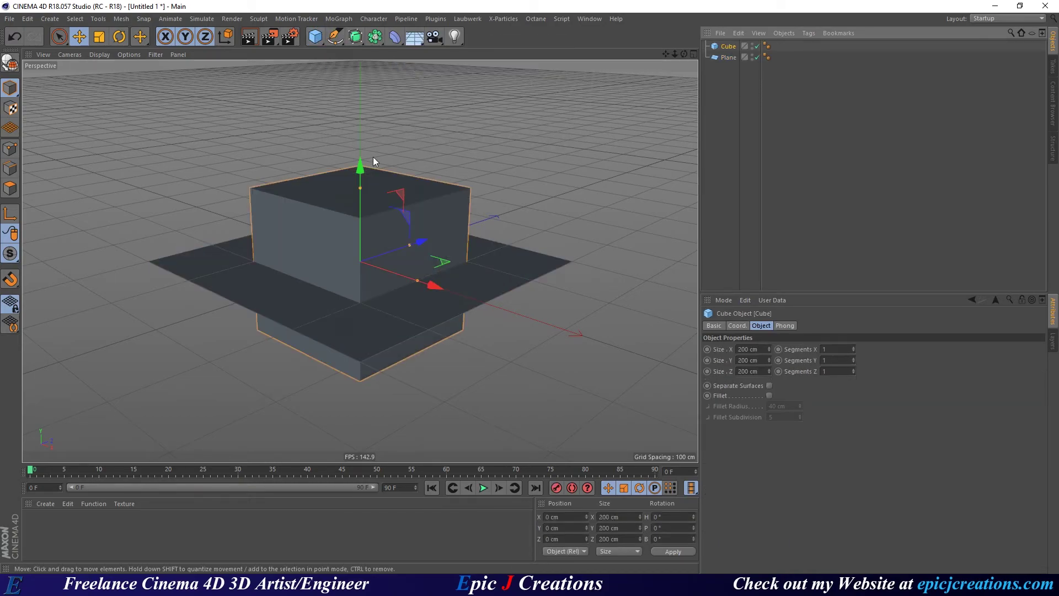
pyautogui.moveTo(363, 162); pyautogui.dragTo(343, 90)
# Scale the plane up uniformly into a large ground surface under the cube, and clear the selection.
pyautogui.keyDown('alt'); pyautogui.moveTo(375, 243); pyautogui.dragTo(401, 268); pyautogui.keyUp('alt')
pyautogui.scroll(-3, 400, 265)
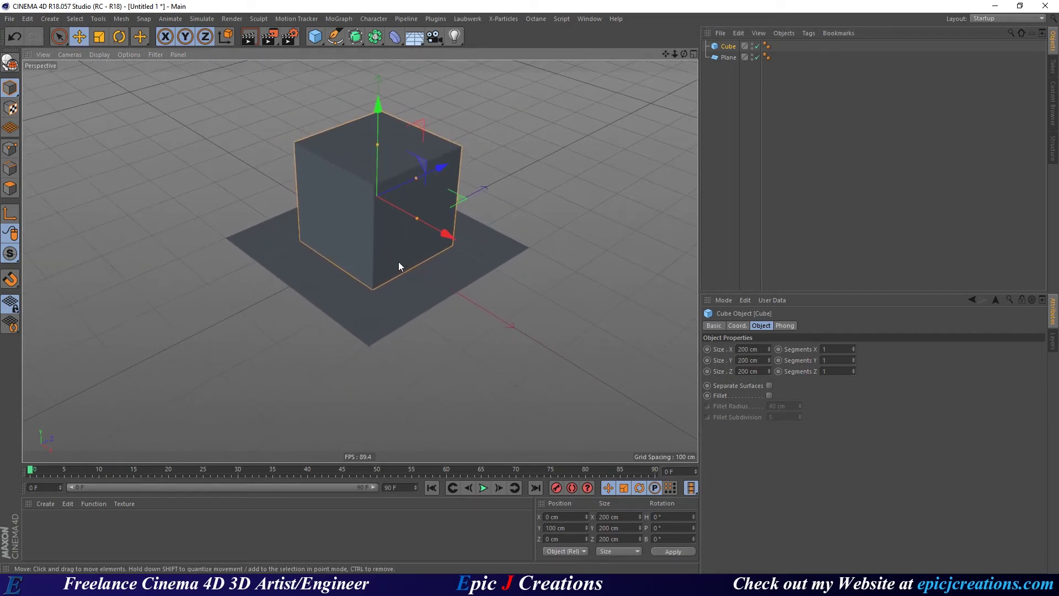
pyautogui.keyDown('alt'); pyautogui.moveTo(407, 317); pyautogui.dragTo(373, 368, button='middle'); pyautogui.keyUp('alt')
pyautogui.moveTo(368, 367)
pyautogui.keyDown('alt'); pyautogui.mouseDown()
pyautogui.moveTo(360, 334)
pyautogui.moveTo(371, 367)
pyautogui.mouseUp(); pyautogui.keyUp('alt')
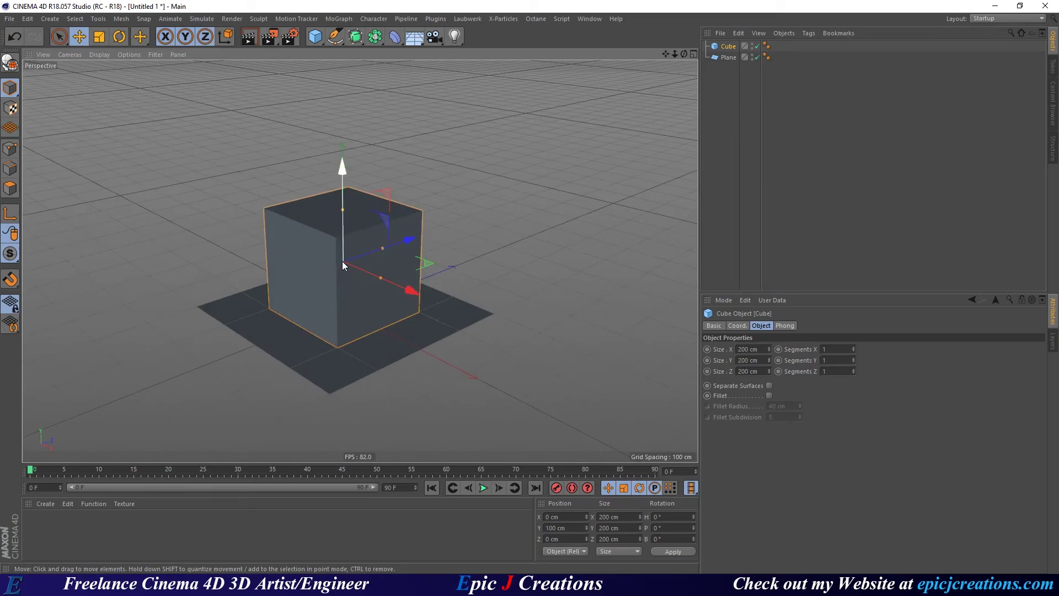
pyautogui.keyDown('alt'); pyautogui.moveTo(326, 336); pyautogui.dragTo(343, 353, button='right'); pyautogui.keyUp('alt')
pyautogui.click(342, 370)
pyautogui.press('t')
pyautogui.moveTo(341, 367); pyautogui.dragTo(338, 333)
pyautogui.keyDown('alt'); pyautogui.moveTo(338, 333); pyautogui.dragTo(320, 292, button='middle'); pyautogui.keyUp('alt')
pyautogui.keyDown('alt'); pyautogui.moveTo(319, 293); pyautogui.dragTo(330, 291); pyautogui.keyUp('alt')
pyautogui.click(733, 115)
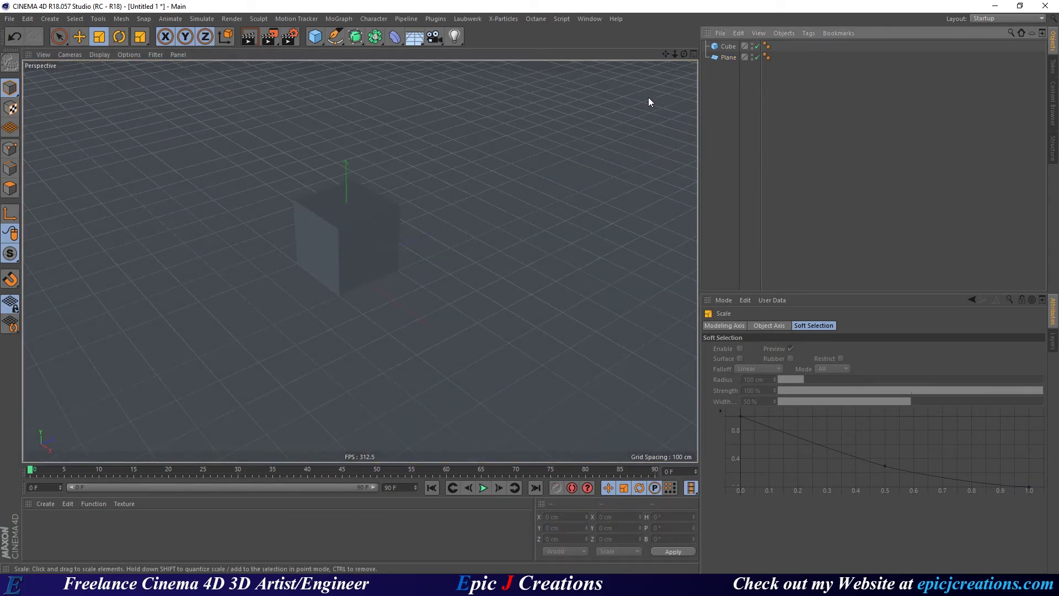
# Open the Octane Live Viewer and dock it beside the perspective viewport, making it slightly wider than the viewport.
pyautogui.click(532, 20)
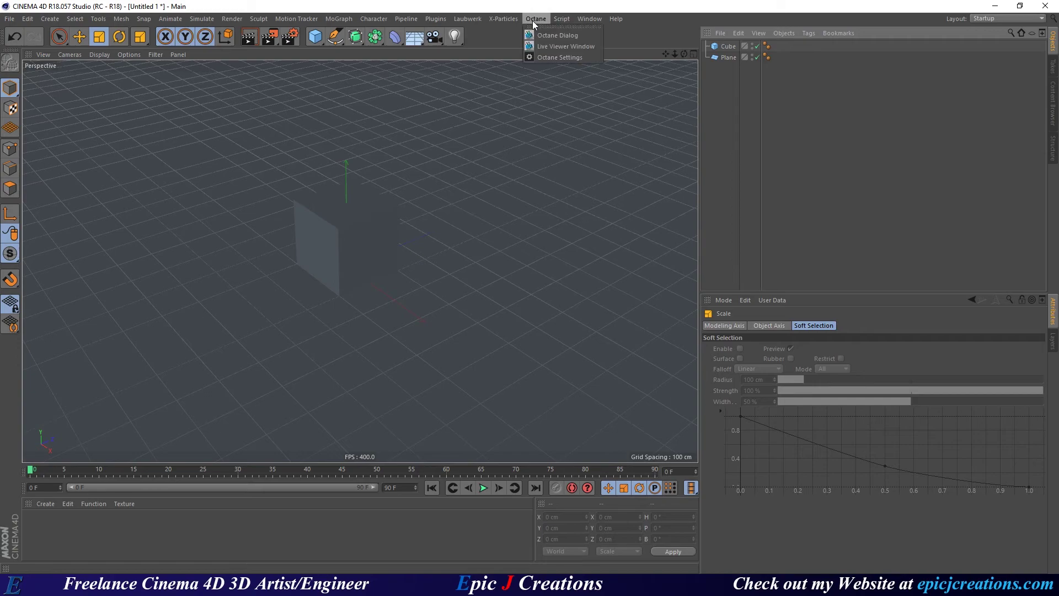
pyautogui.click(556, 46)
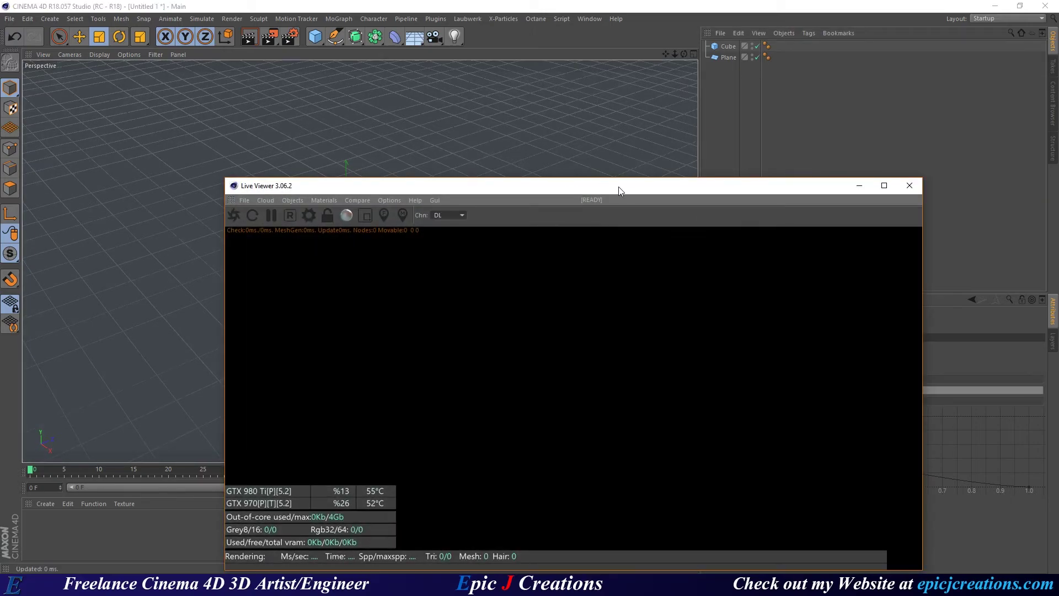
pyautogui.moveTo(617, 187); pyautogui.dragTo(435, 112)
pyautogui.moveTo(741, 141); pyautogui.dragTo(450, 142)
pyautogui.moveTo(272, 112); pyautogui.dragTo(413, 68)
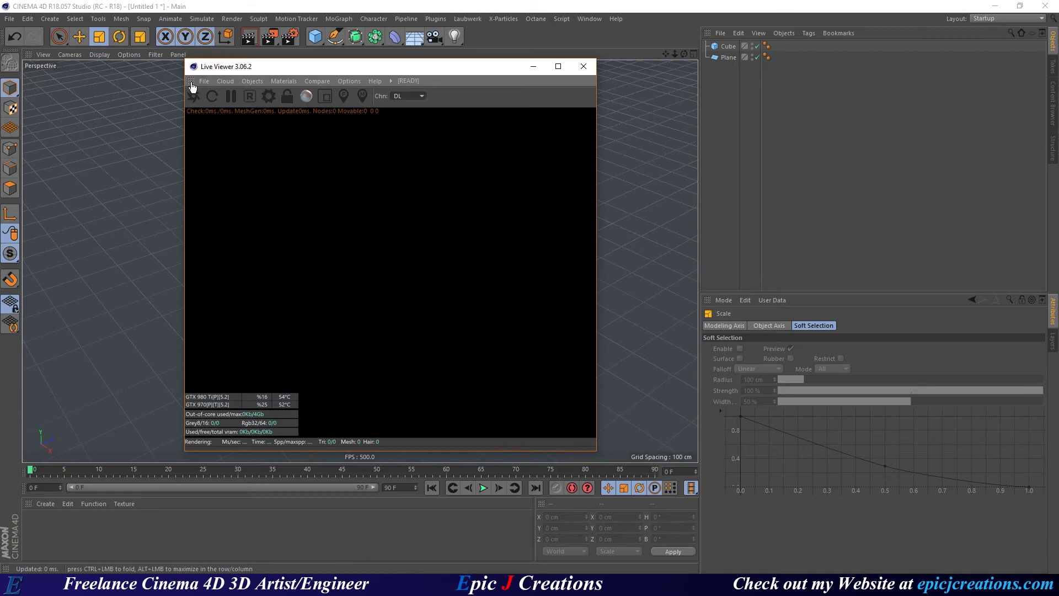
pyautogui.moveTo(191, 84); pyautogui.dragTo(650, 226)
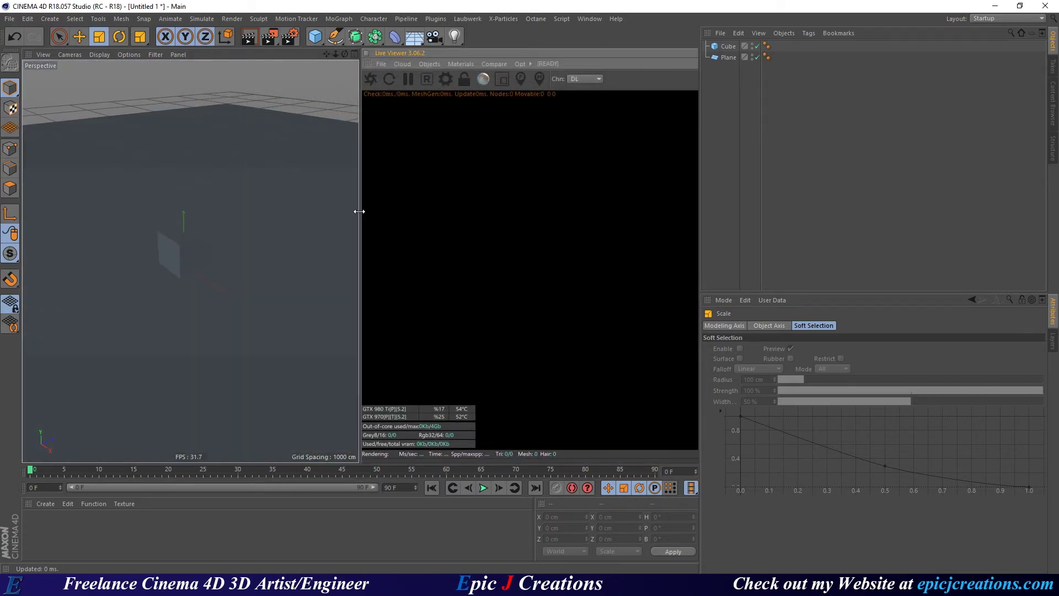
pyautogui.moveTo(362, 210); pyautogui.dragTo(338, 218)
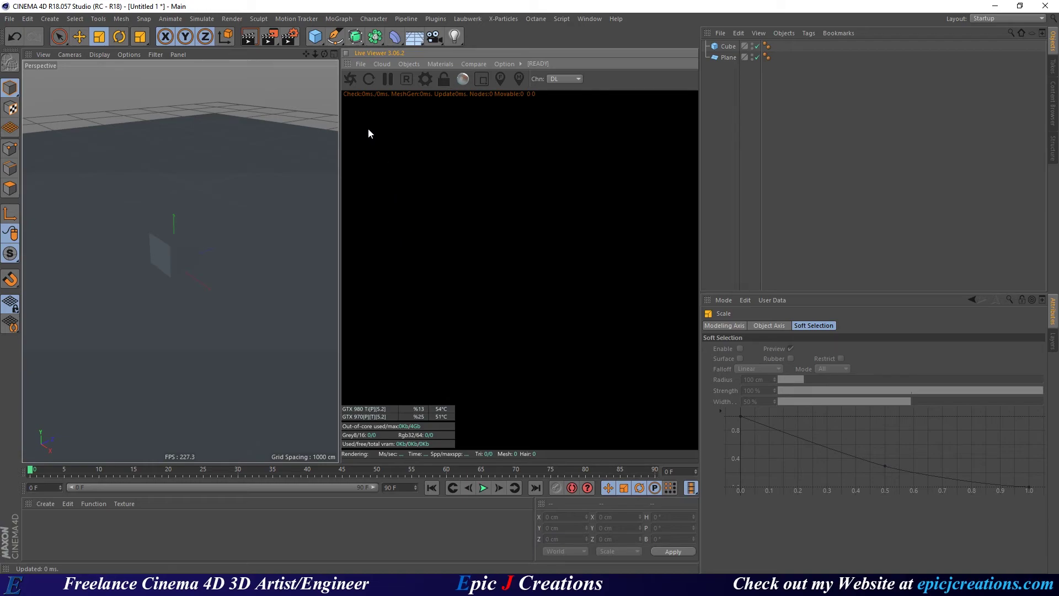
# Start the Octane live render and set the output film aspect to Square (1:1).
pyautogui.click(349, 81)
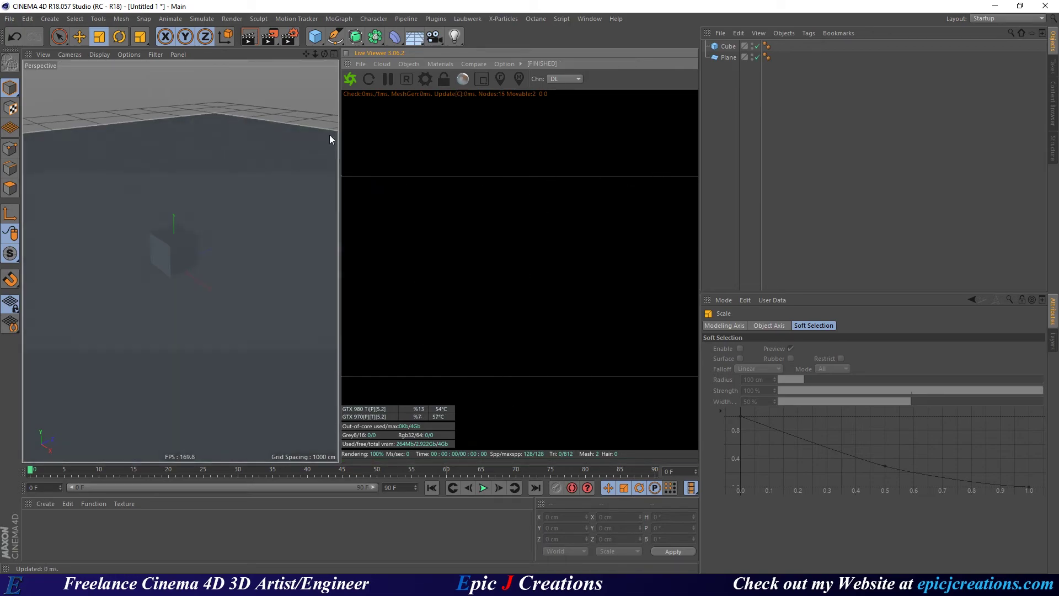
pyautogui.click(291, 39)
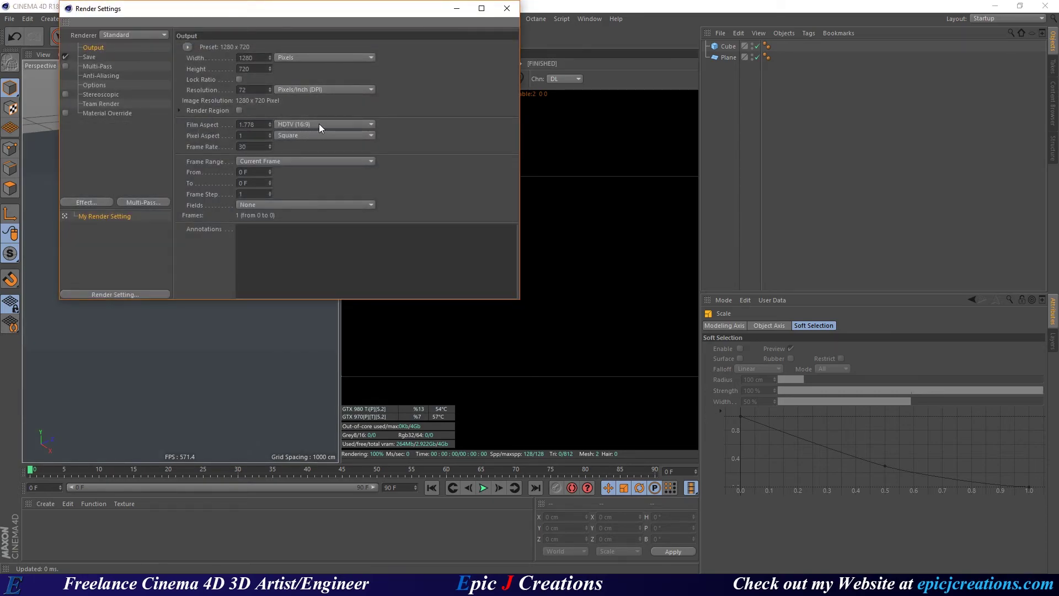
pyautogui.click(319, 126)
pyautogui.click(300, 147)
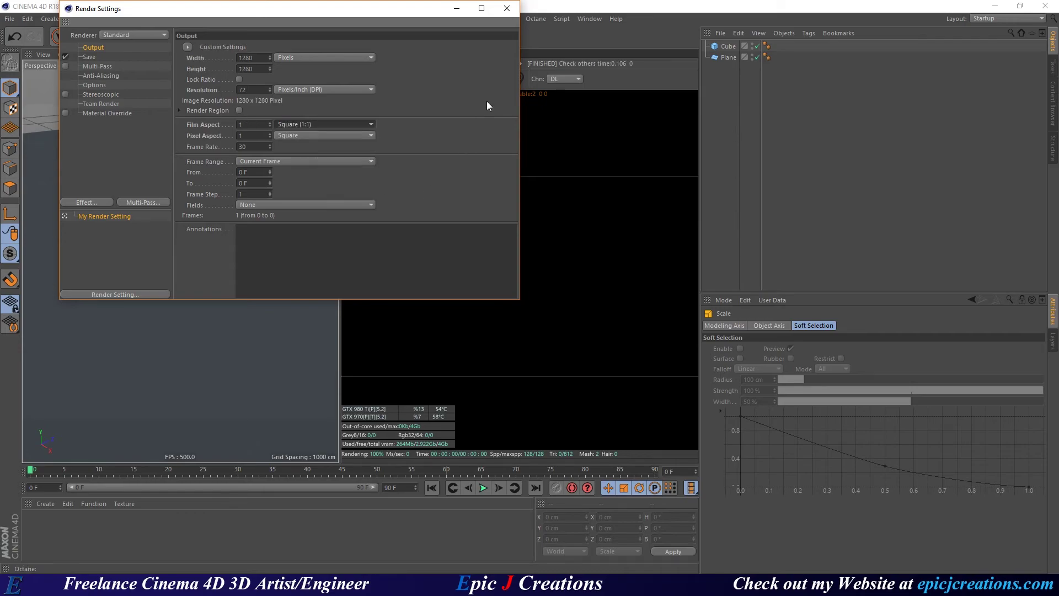
pyautogui.click(515, 15)
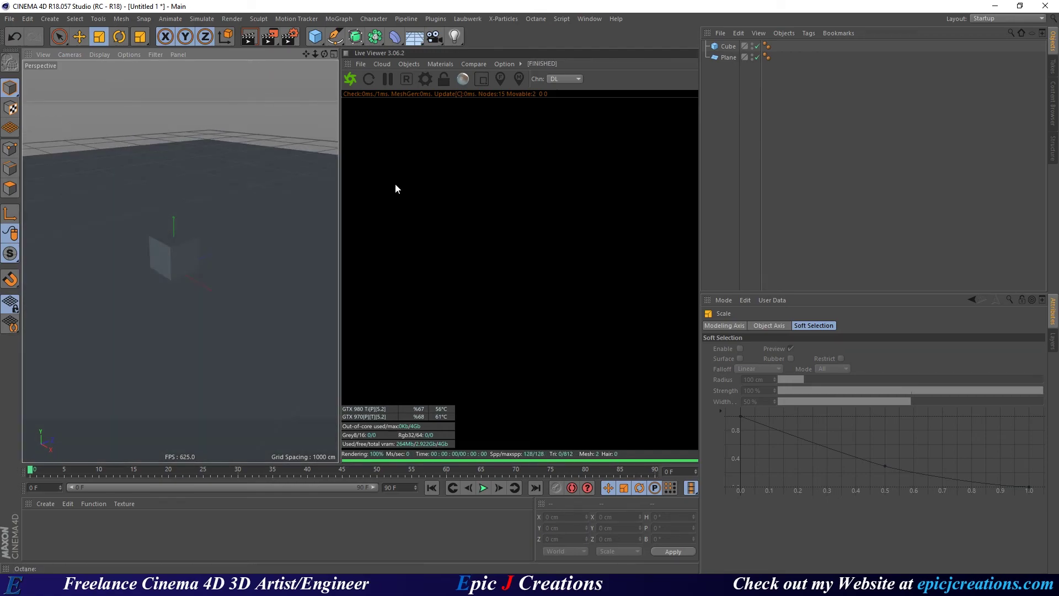
# Add an Octane HDRI environment to light the scene and frame the cube more closely.
pyautogui.click(414, 64)
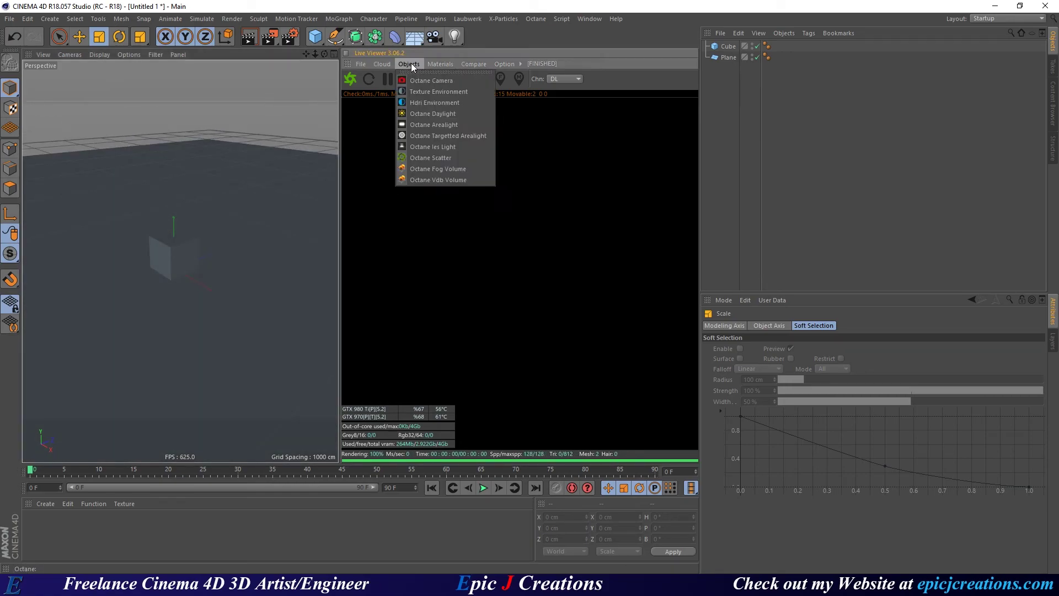
pyautogui.click(441, 100)
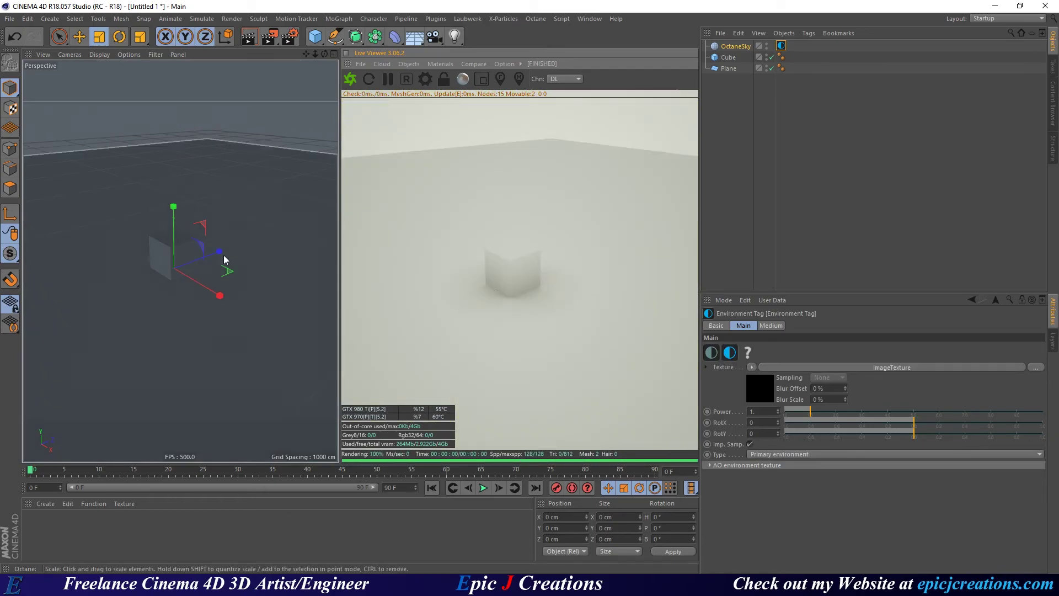
pyautogui.keyDown('alt'); pyautogui.moveTo(157, 284); pyautogui.dragTo(213, 286, button='right'); pyautogui.keyUp('alt')
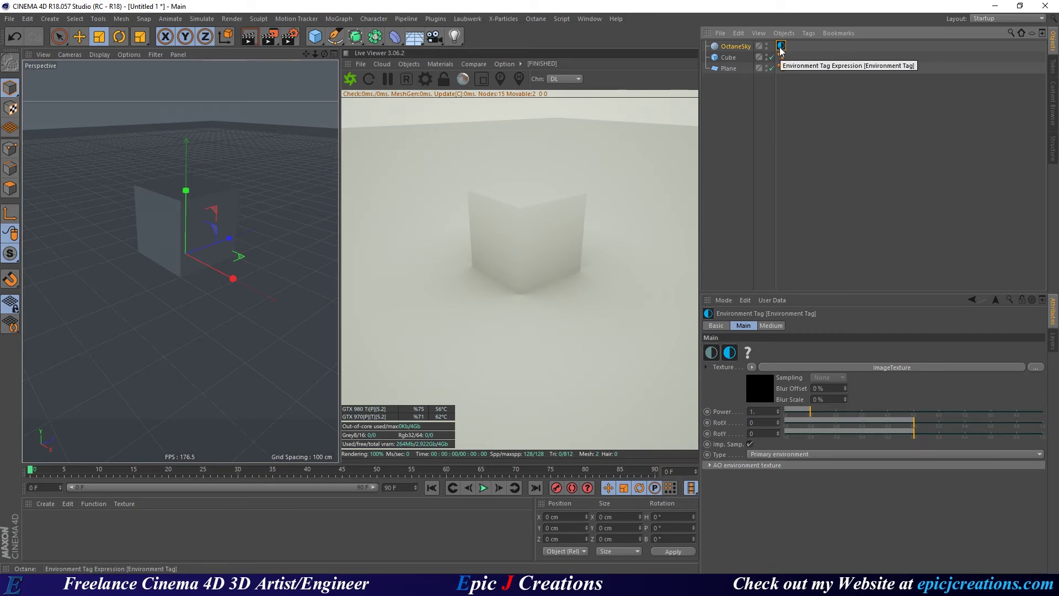
# Add an HDRI Link tag to the OctaneSky and link the environment image texture's file to it.
pyautogui.rightClick(746, 48)
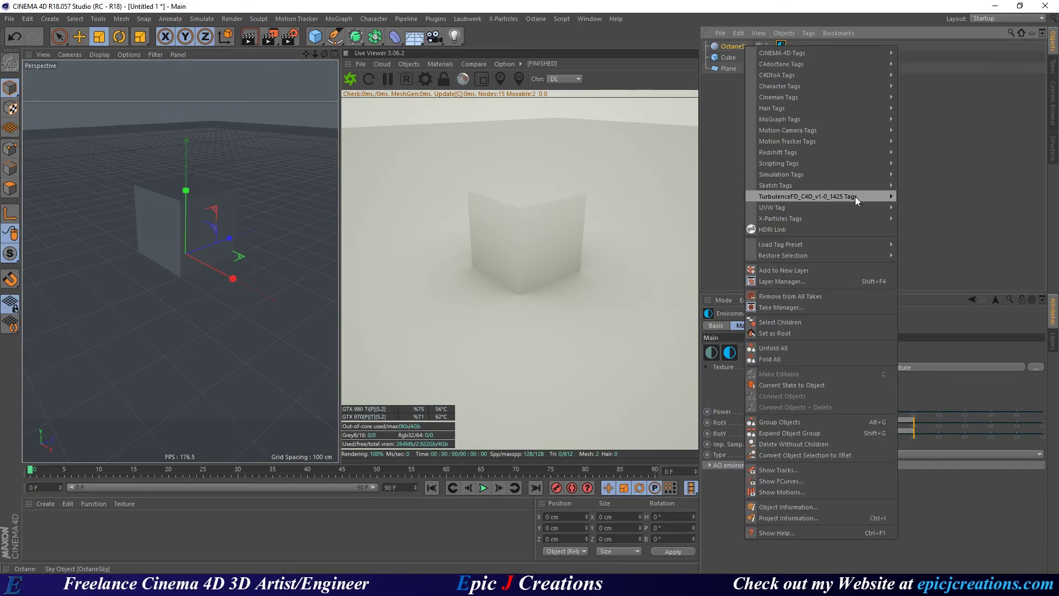
pyautogui.click(772, 230)
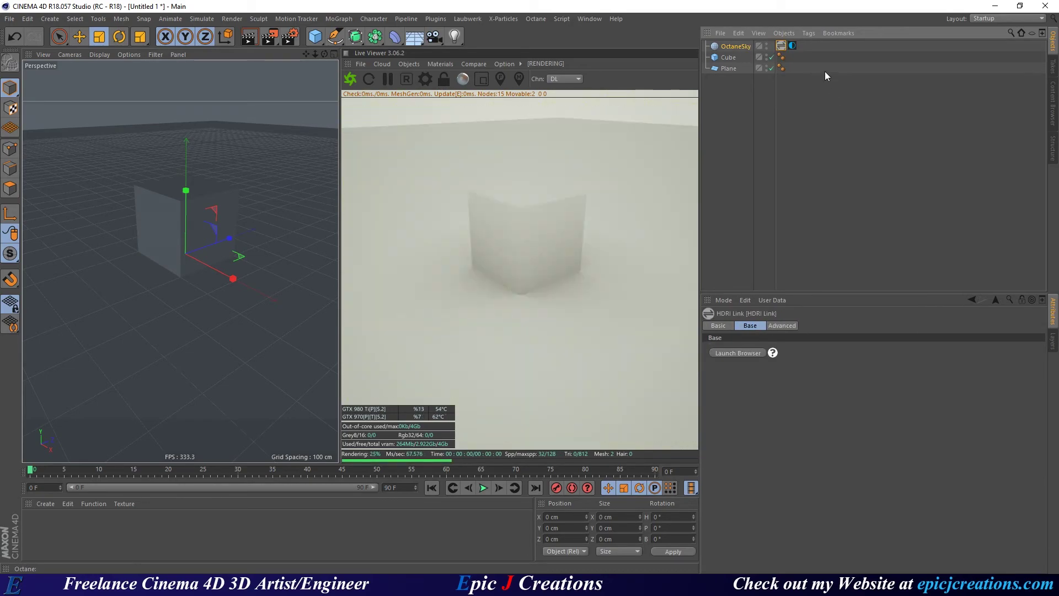
pyautogui.click(793, 47)
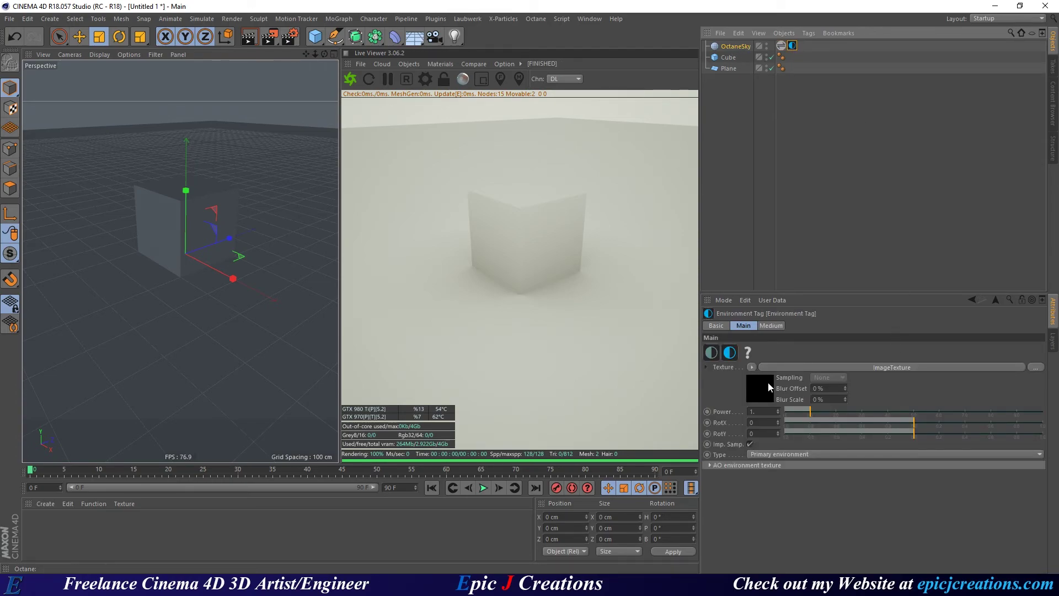
pyautogui.click(760, 384)
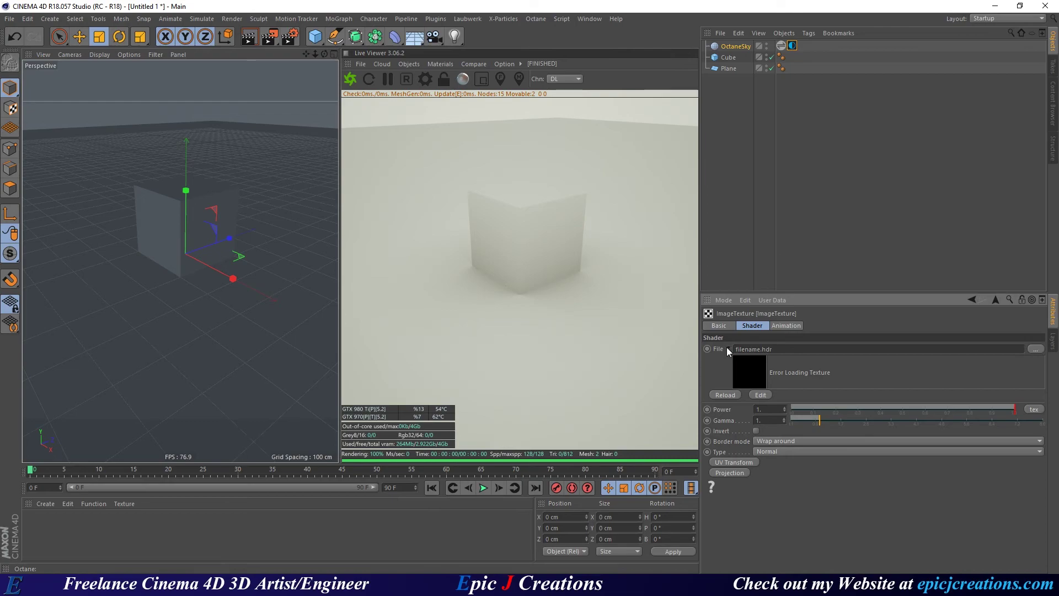
pyautogui.moveTo(718, 349); pyautogui.dragTo(781, 46)
# Browse all HDRI packs through the HDRI Link tag and load the Church Outdoor image as the environment.
pyautogui.doubleClick(780, 45)
pyautogui.moveTo(614, 16); pyautogui.dragTo(569, 1)
pyautogui.click(86, 29)
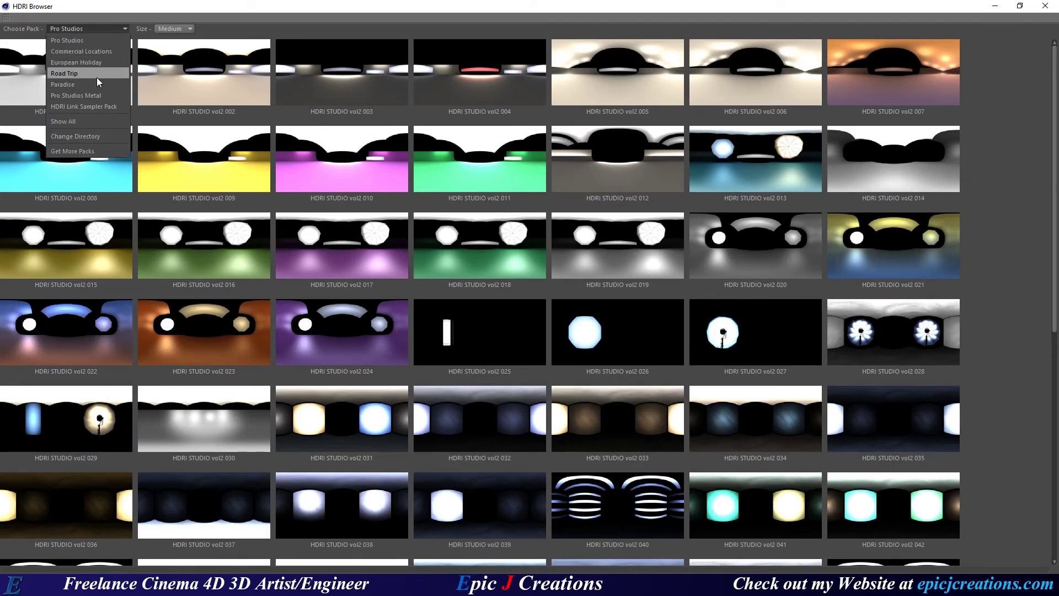
pyautogui.click(78, 121)
pyautogui.scroll(-10, 519, 330)
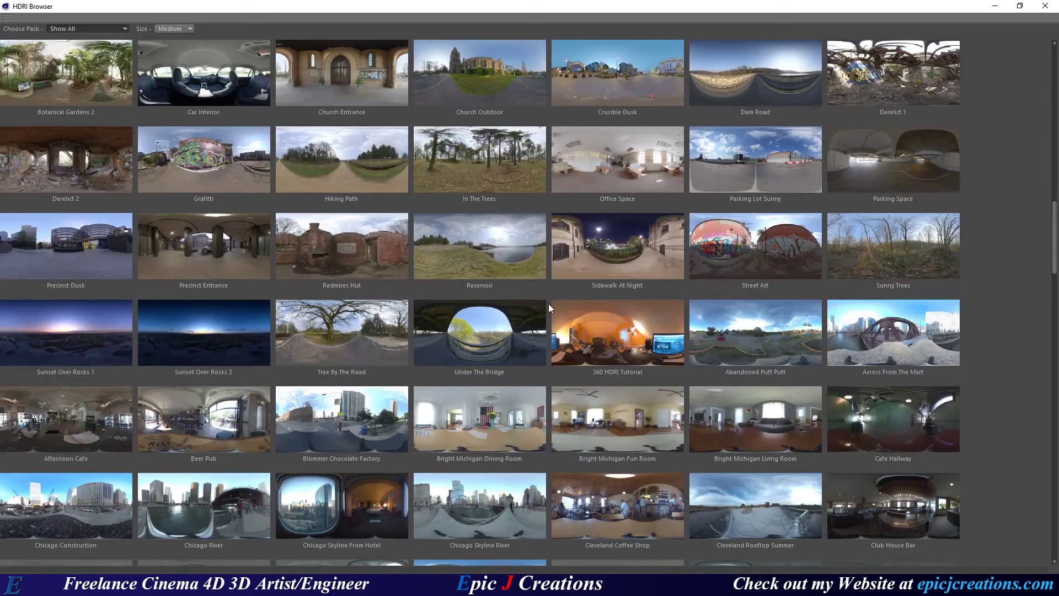
pyautogui.scroll(2, 524, 317)
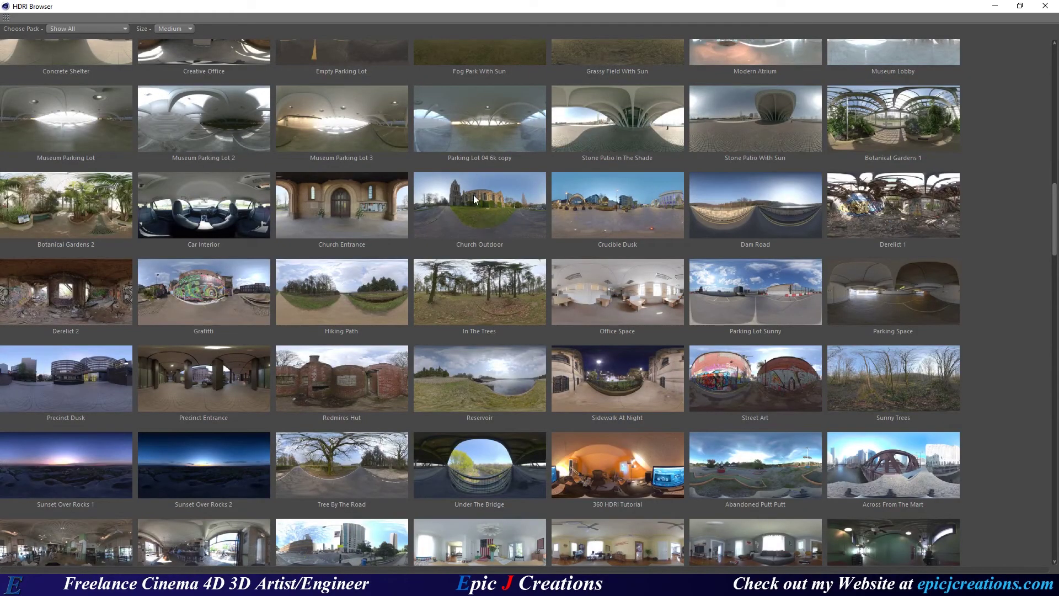
pyautogui.moveTo(623, 3); pyautogui.dragTo(0, 288)
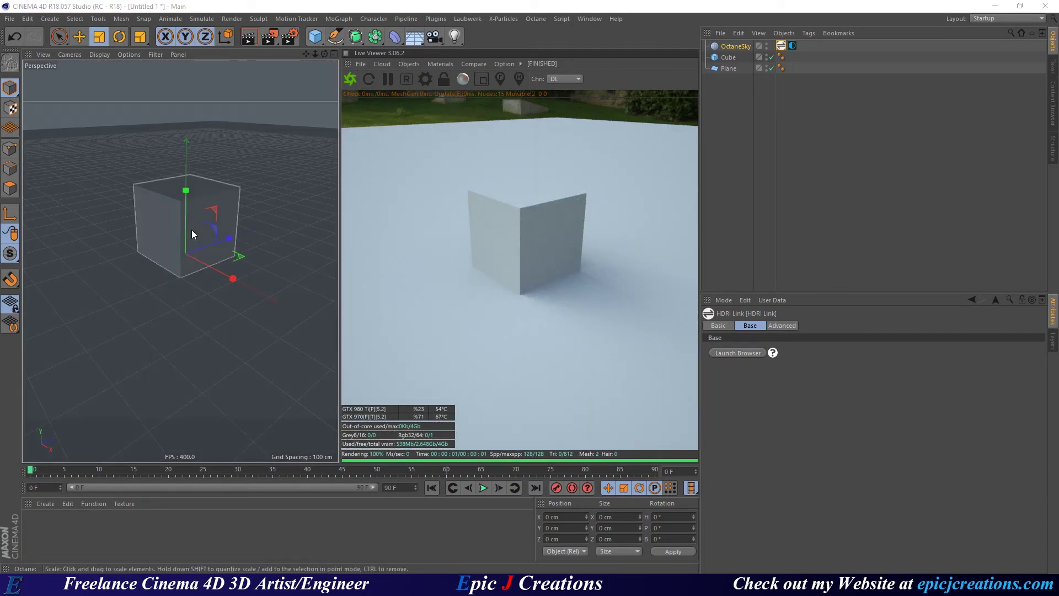
# Create an Octane diffuse material and apply it to both the plane and the cube.
pyautogui.keyDown('alt'); pyautogui.moveTo(165, 225); pyautogui.dragTo(220, 255); pyautogui.keyUp('alt')
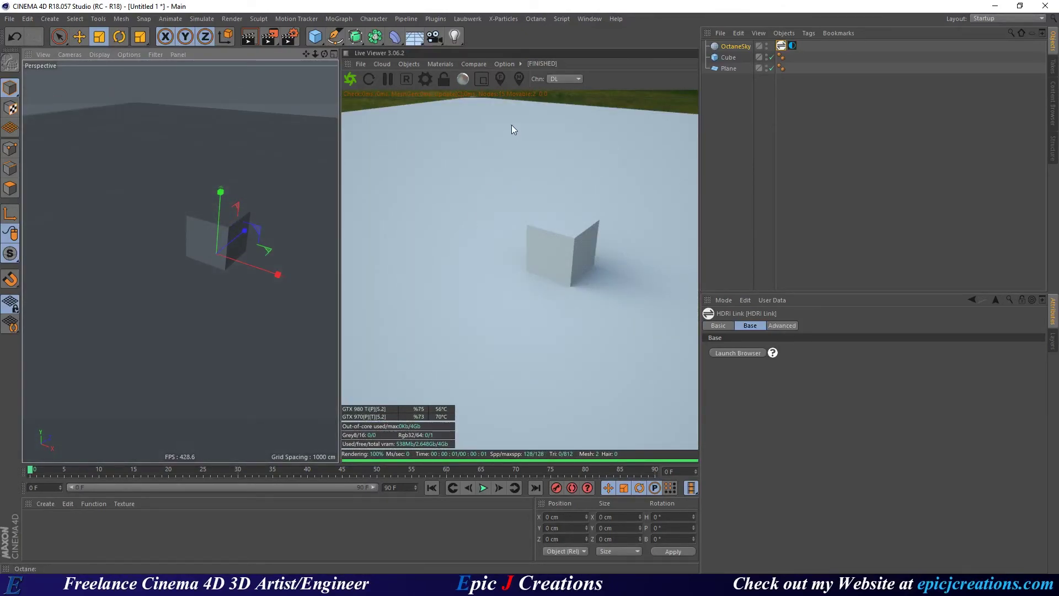
pyautogui.click(437, 64)
pyautogui.click(473, 114)
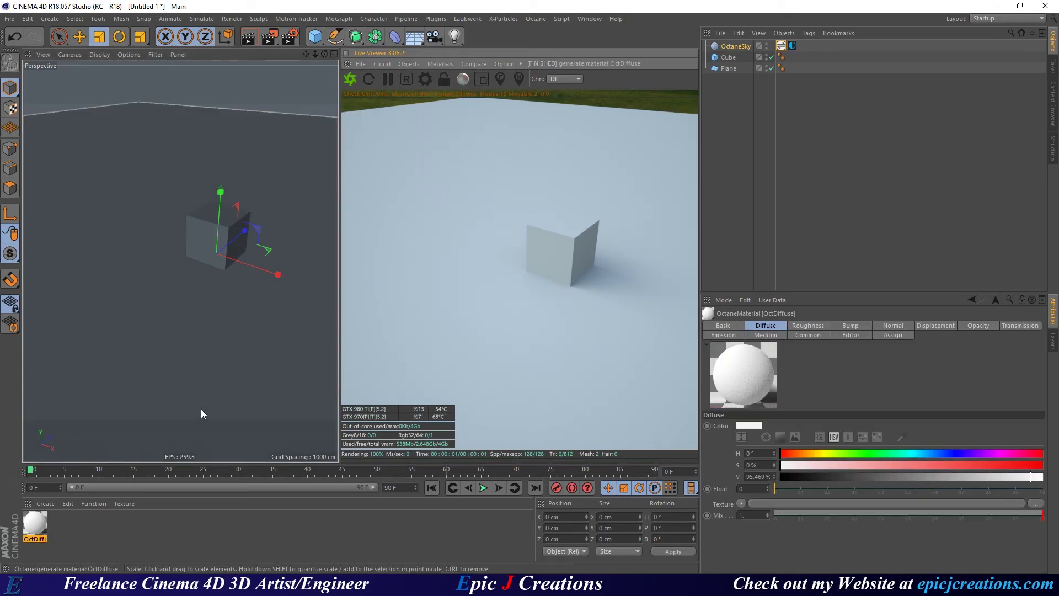
pyautogui.moveTo(34, 525); pyautogui.dragTo(138, 327)
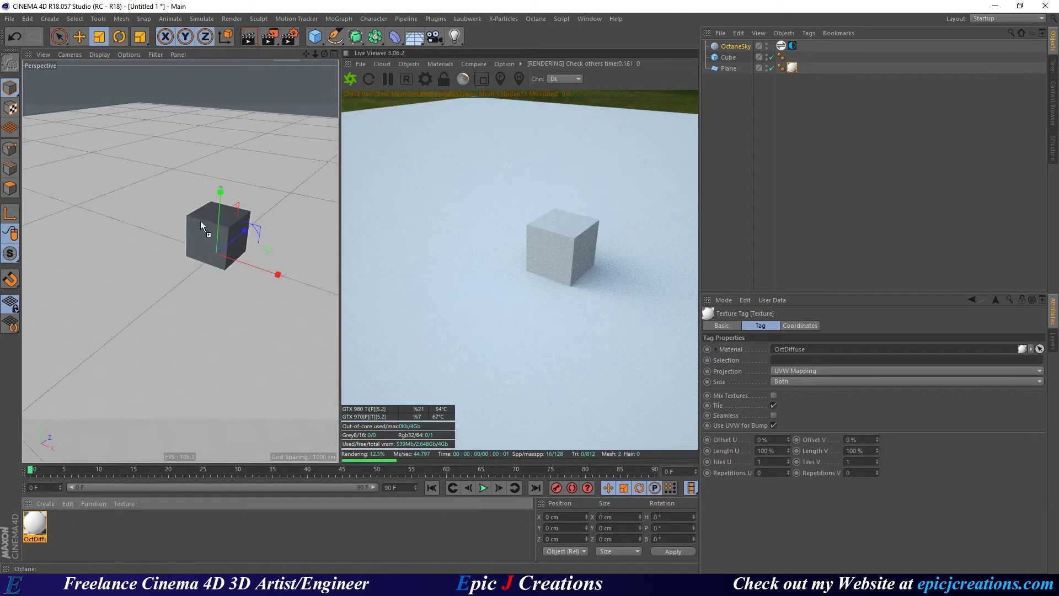
pyautogui.moveTo(208, 220); pyautogui.dragTo(208, 220)
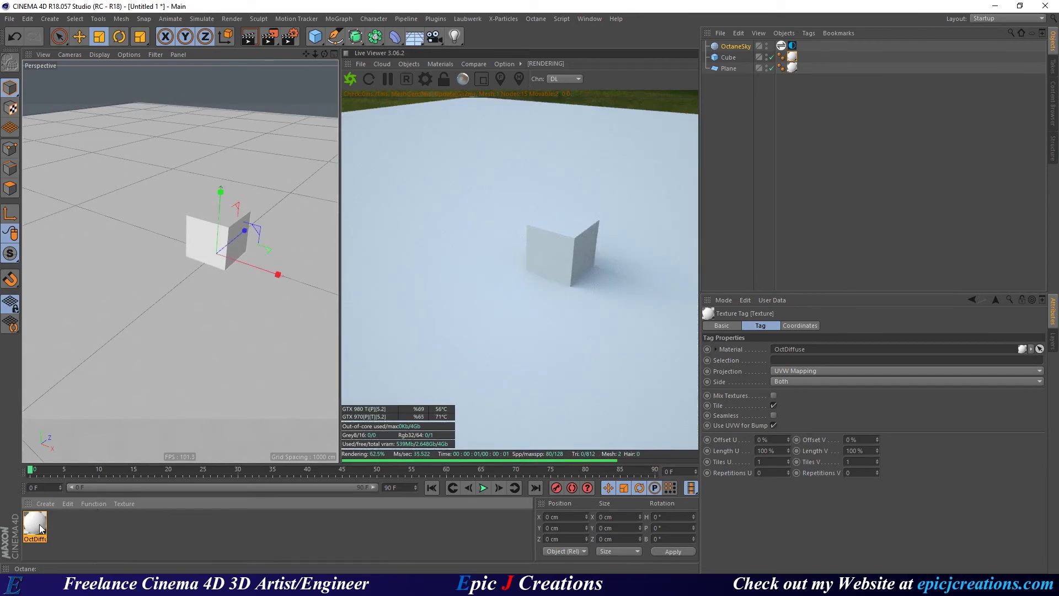
# Open the OctDiffuse material in the Octane Node Editor, maximize the editor window and enlarge the material node.
pyautogui.doubleClick(34, 529)
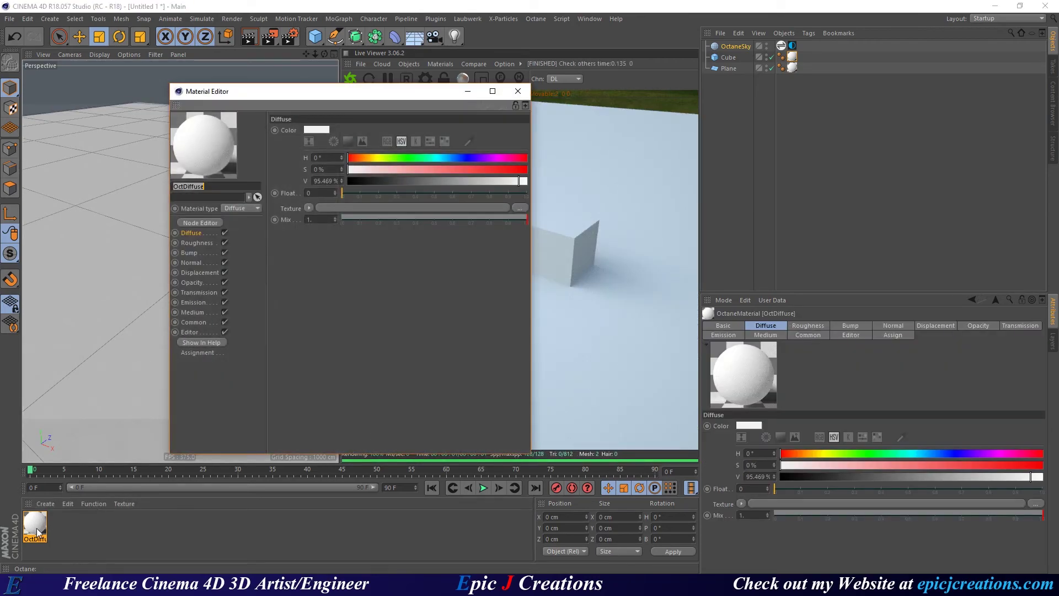
pyautogui.click(194, 222)
pyautogui.click(518, 93)
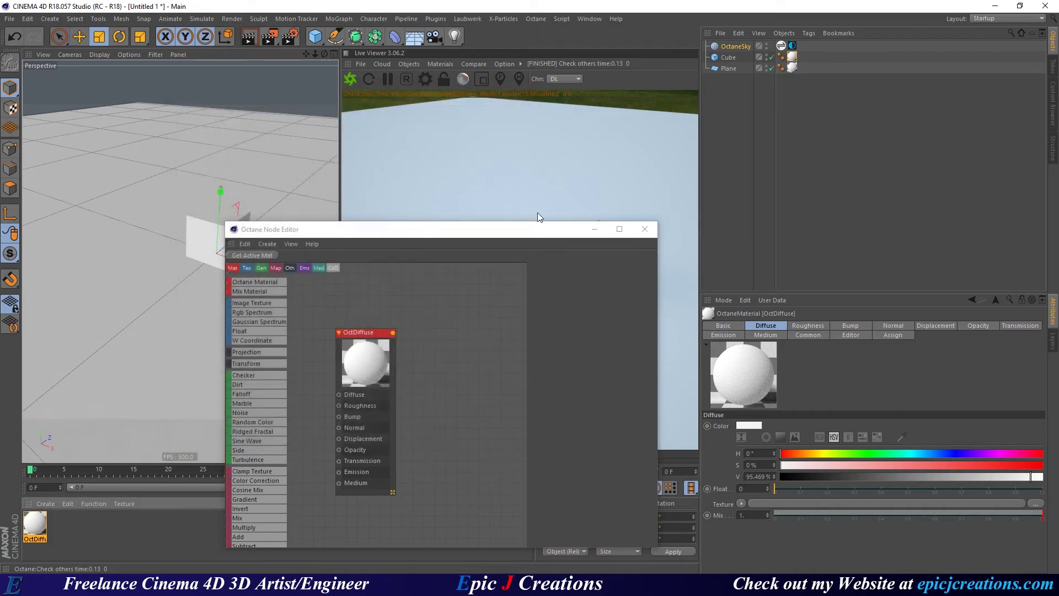
pyautogui.moveTo(497, 235); pyautogui.dragTo(444, 1)
pyautogui.moveTo(258, 246); pyautogui.dragTo(539, 328, button='middle')
pyautogui.scroll(5, 349, 260)
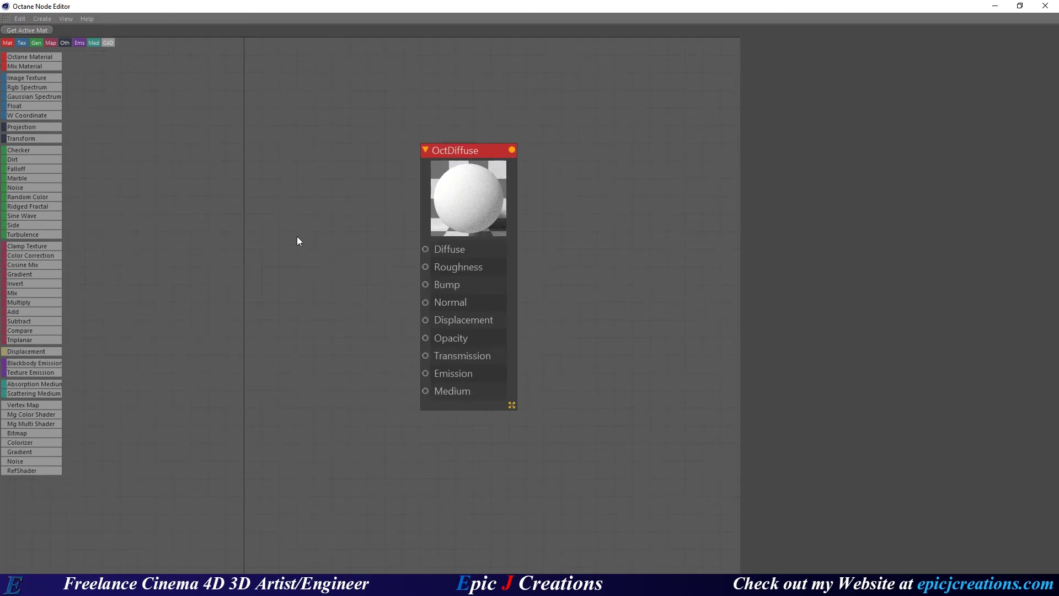
pyautogui.moveTo(296, 236); pyautogui.dragTo(362, 274, button='middle')
pyautogui.scroll(1, 372, 280)
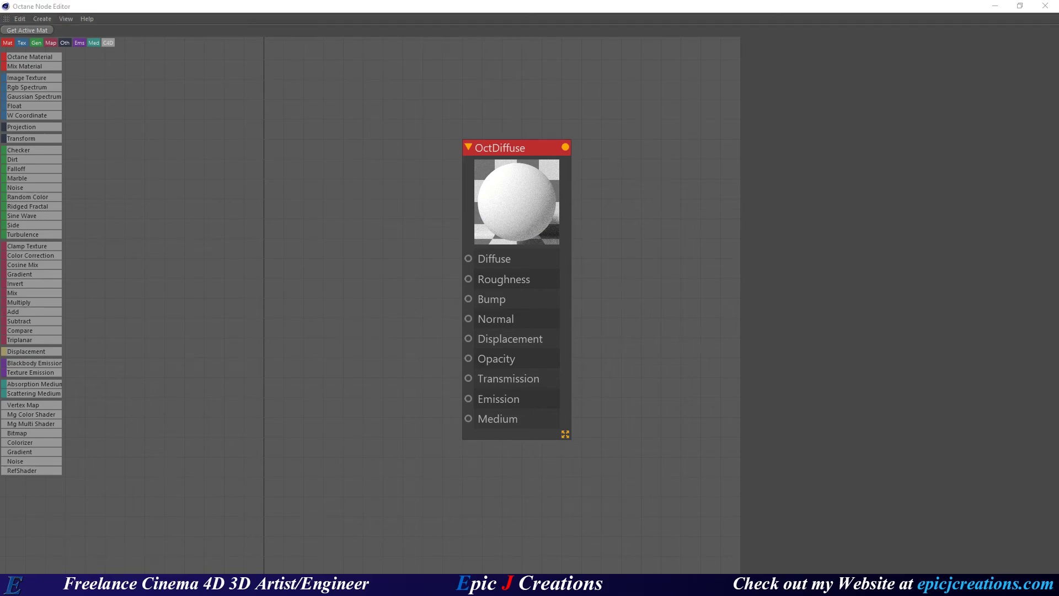
# Bring the Daily-352 bottle image from File Explorer into the node editor as an image texture node.
pyautogui.moveTo(0, 82); pyautogui.dragTo(175, 85)
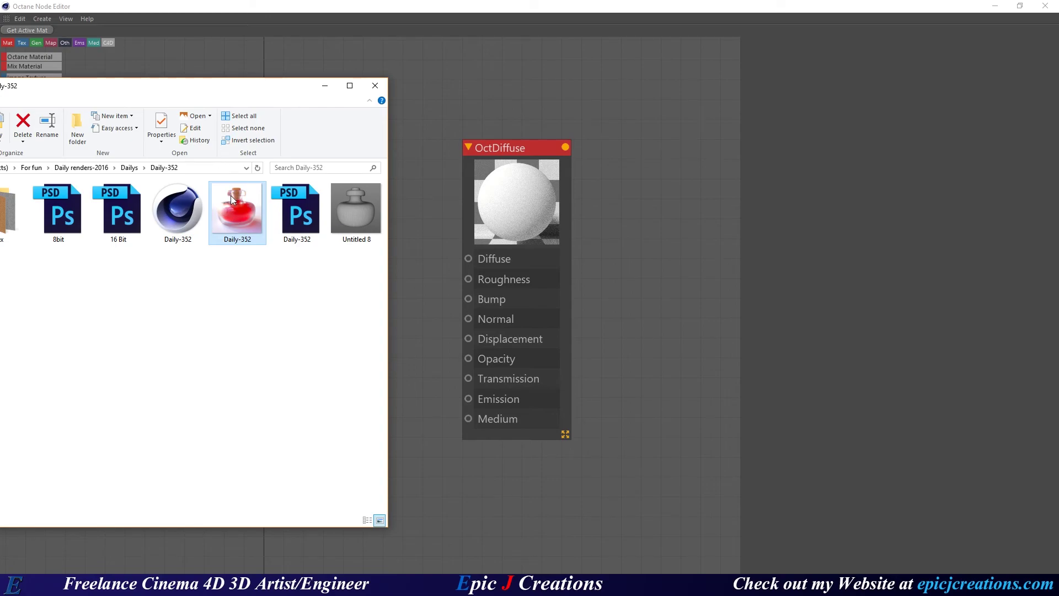
pyautogui.moveTo(232, 200); pyautogui.dragTo(411, 106)
pyautogui.hotkey('alt', 'Tab')
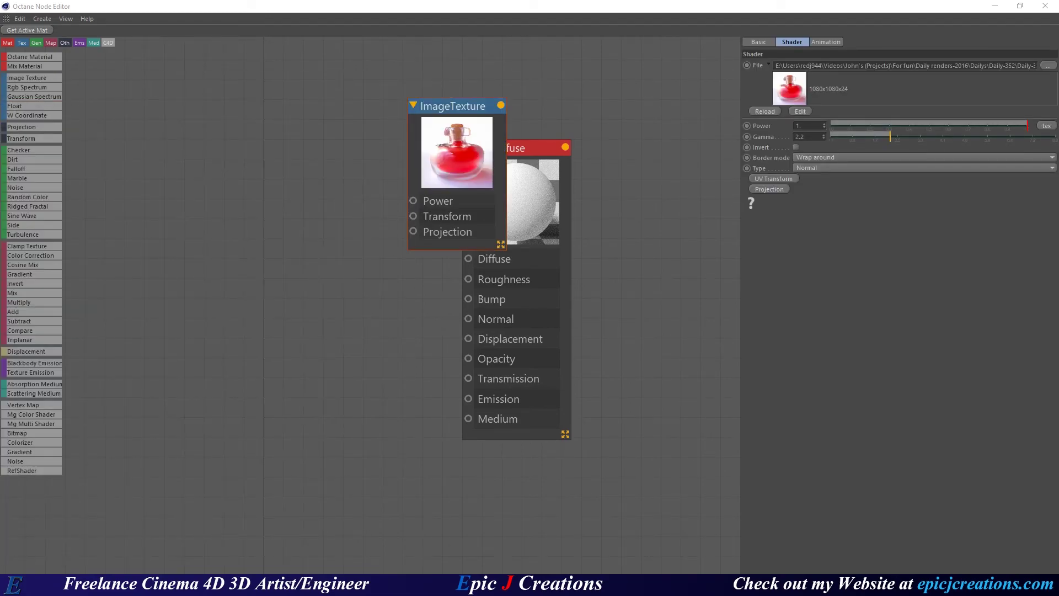
# Connect the ImageTexture node to the material's Diffuse input and frame the textured cube close up in the viewport.
pyautogui.moveTo(499, 113); pyautogui.dragTo(468, 259)
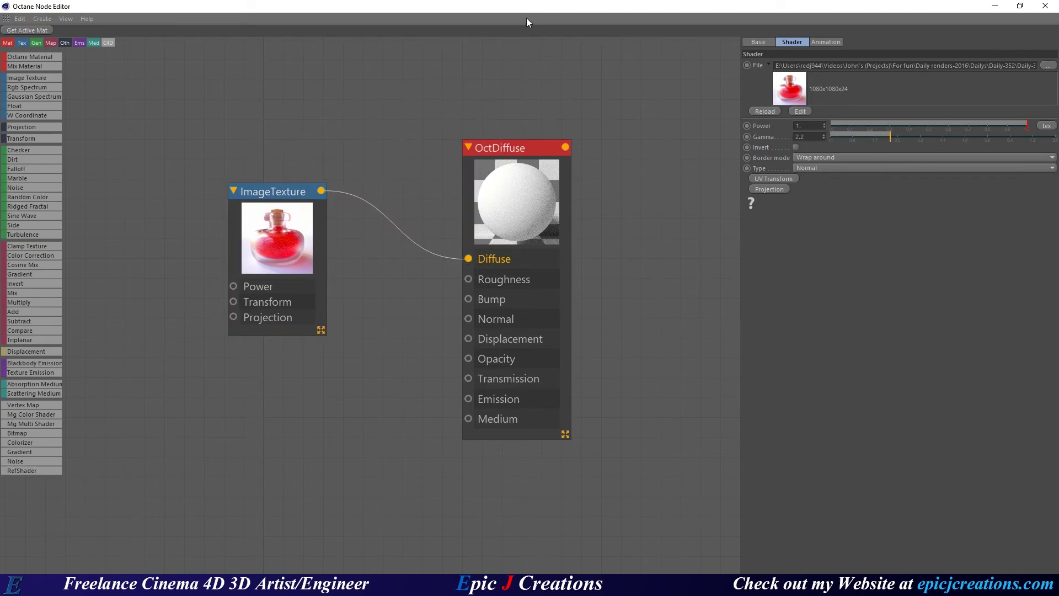
pyautogui.moveTo(478, 8); pyautogui.dragTo(0, 152)
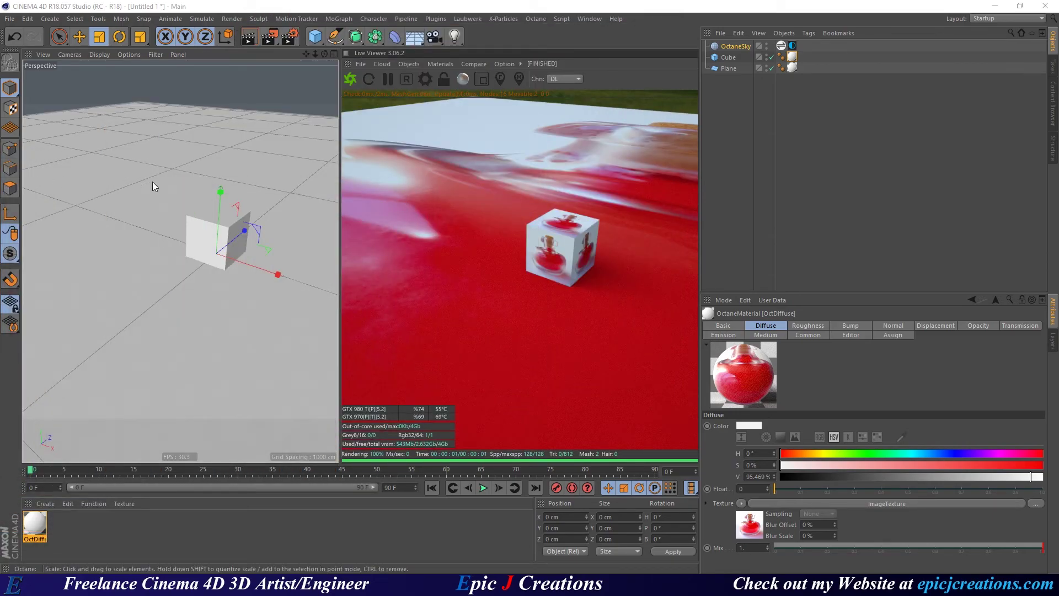
pyautogui.keyDown('alt'); pyautogui.moveTo(243, 261); pyautogui.dragTo(213, 194); pyautogui.keyUp('alt')
pyautogui.keyDown('alt'); pyautogui.moveTo(175, 227); pyautogui.dragTo(182, 250, button='middle'); pyautogui.keyUp('alt')
pyautogui.scroll(3, 183, 249)
pyautogui.keyDown('alt'); pyautogui.moveTo(183, 250); pyautogui.dragTo(184, 264); pyautogui.keyUp('alt')
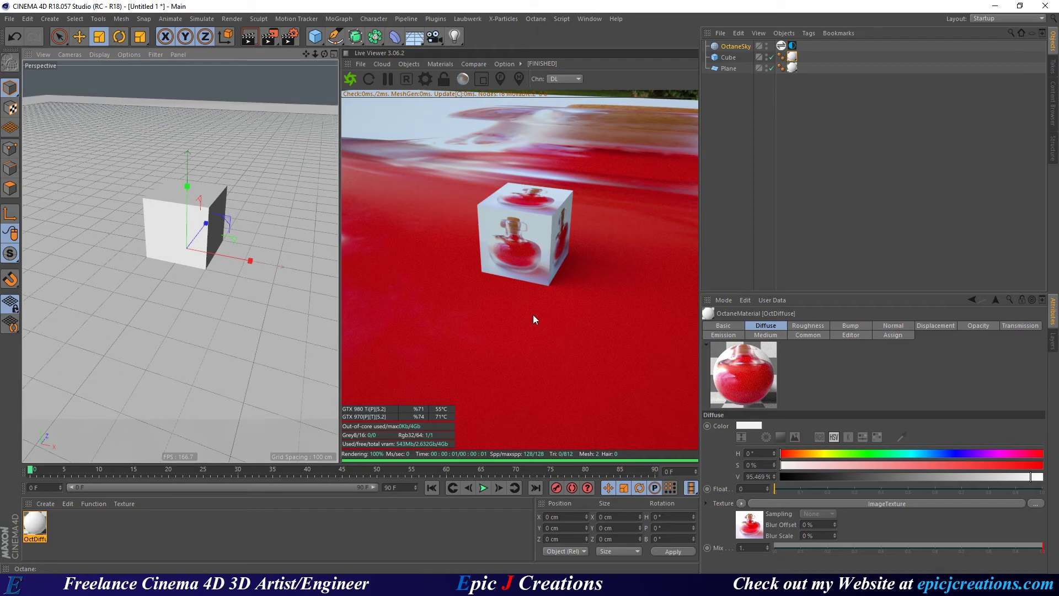
# Add a Texture Projection node to the ImageTexture node's Projection input and place it clear beside the texture node.
pyautogui.moveTo(0, 123); pyautogui.dragTo(251, 122)
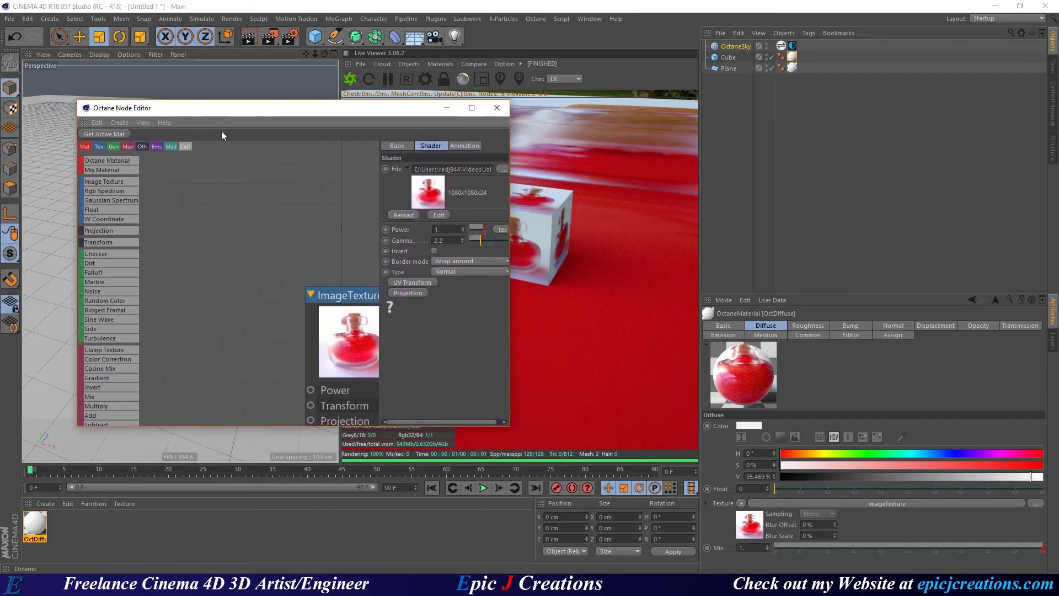
pyautogui.moveTo(231, 290); pyautogui.dragTo(155, 212, button='middle')
pyautogui.scroll(-2, 179, 236)
pyautogui.scroll(-2, 155, 213)
pyautogui.moveTo(273, 273); pyautogui.dragTo(290, 269, button='middle')
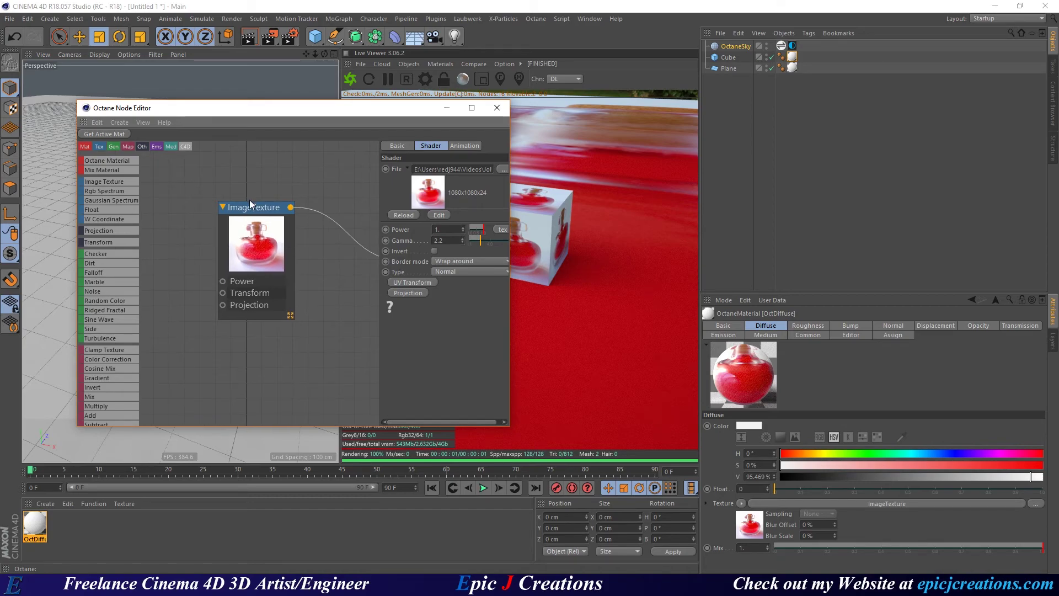
pyautogui.click(251, 243)
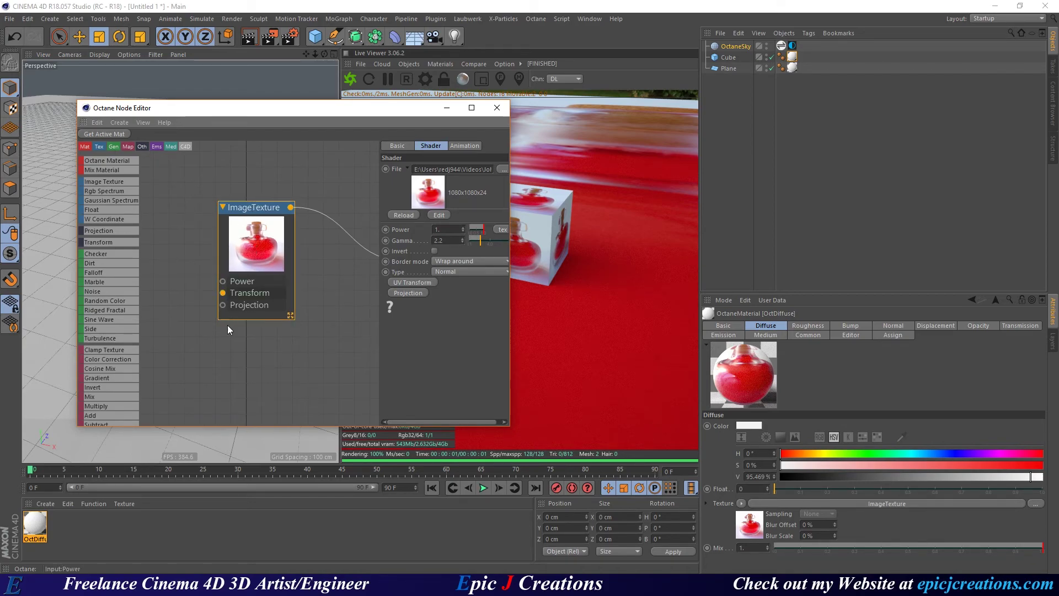
pyautogui.click(404, 293)
pyautogui.moveTo(313, 173); pyautogui.dragTo(151, 322)
pyautogui.moveTo(207, 376); pyautogui.dragTo(268, 285, button='middle')
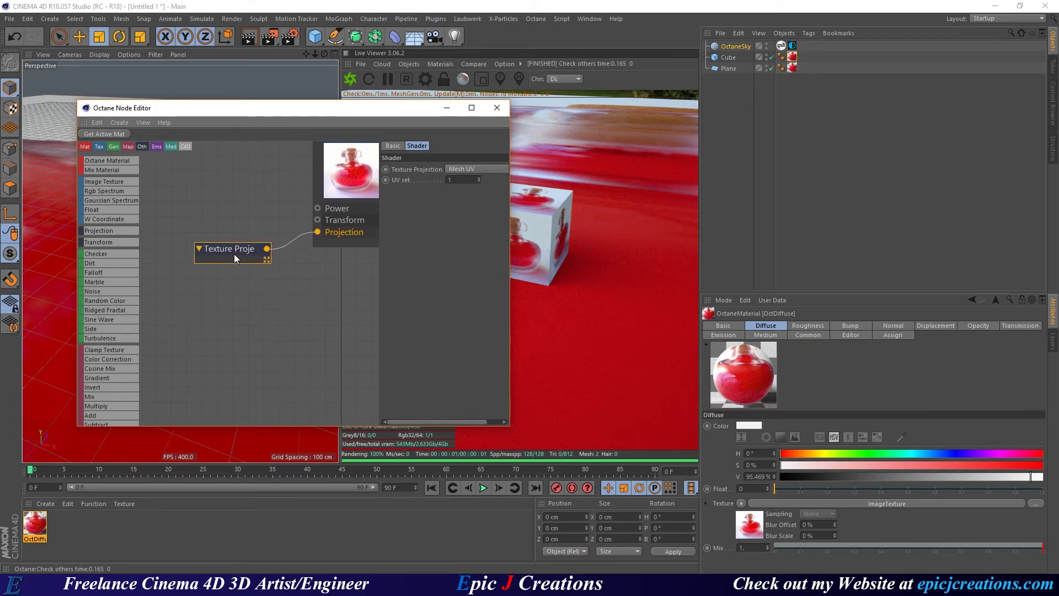
pyautogui.moveTo(234, 253); pyautogui.dragTo(220, 246)
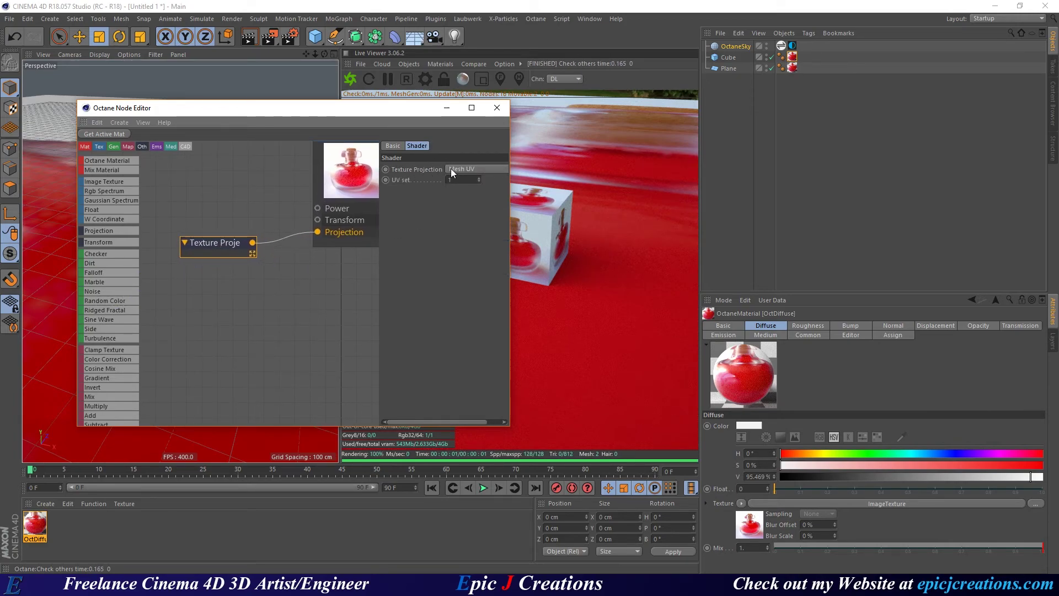
# Set the Texture Projection node's projection type to Perspective.
pyautogui.moveTo(379, 212); pyautogui.dragTo(330, 215)
pyautogui.click(409, 171)
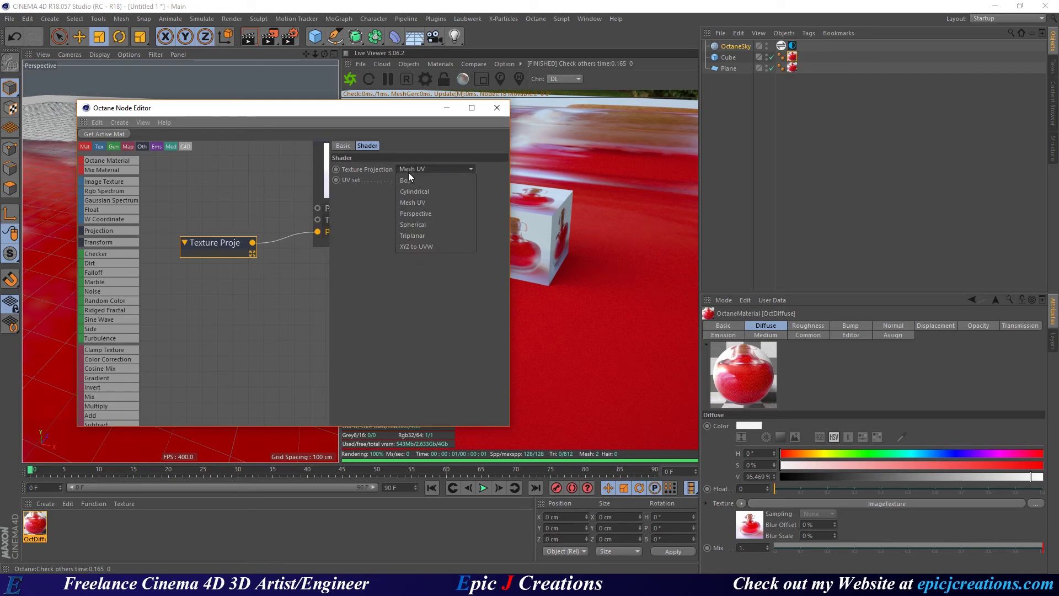
pyautogui.click(425, 213)
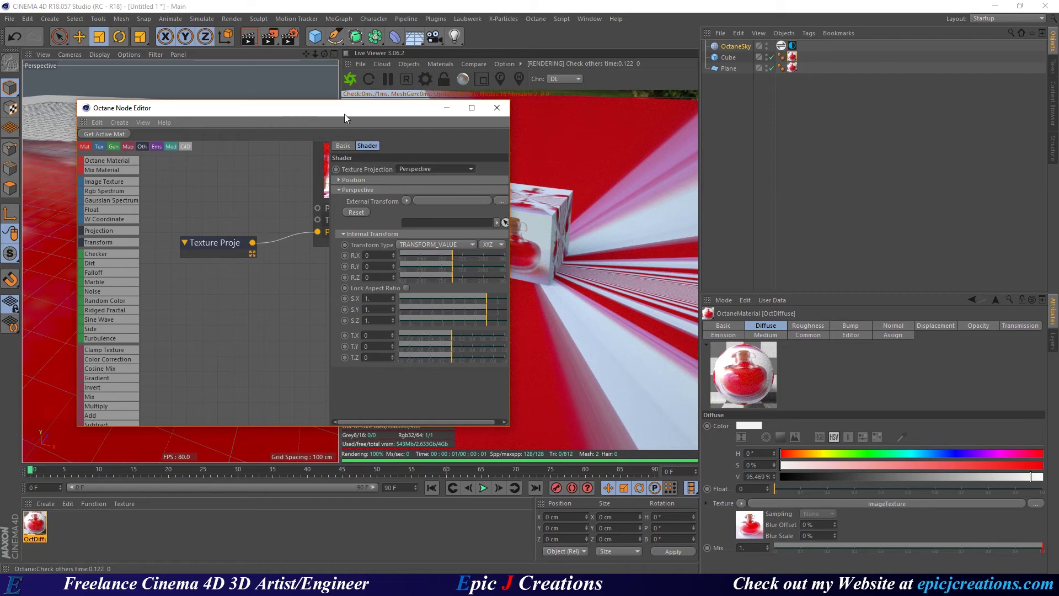
pyautogui.moveTo(344, 114); pyautogui.dragTo(290, 115)
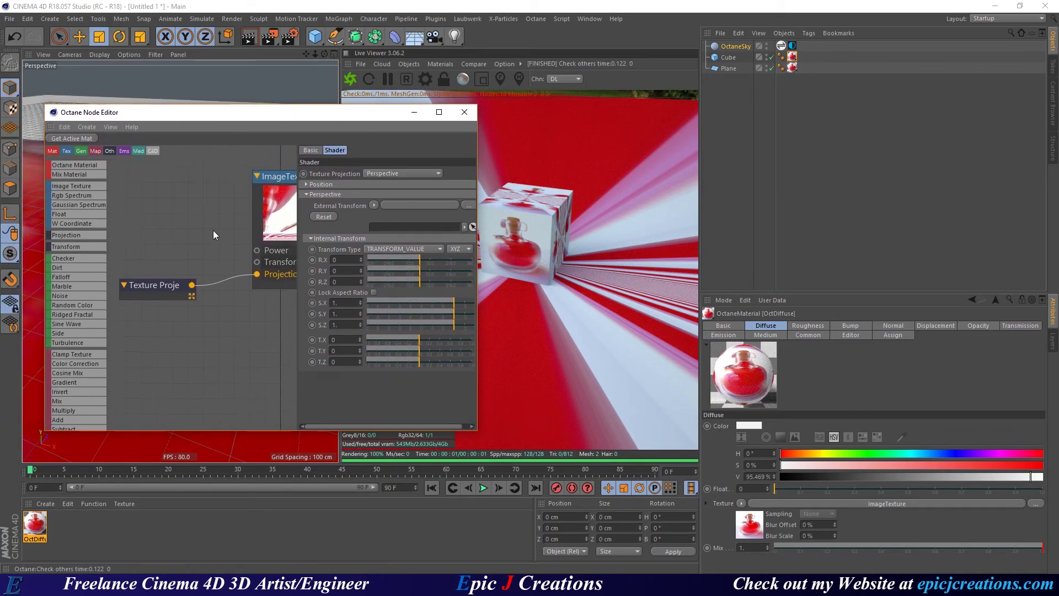
# Add an Octane Camera to the scene and link it as the reference object of the perspective projection.
pyautogui.click(153, 287)
pyautogui.moveTo(368, 114); pyautogui.dragTo(239, 133)
pyautogui.click(408, 64)
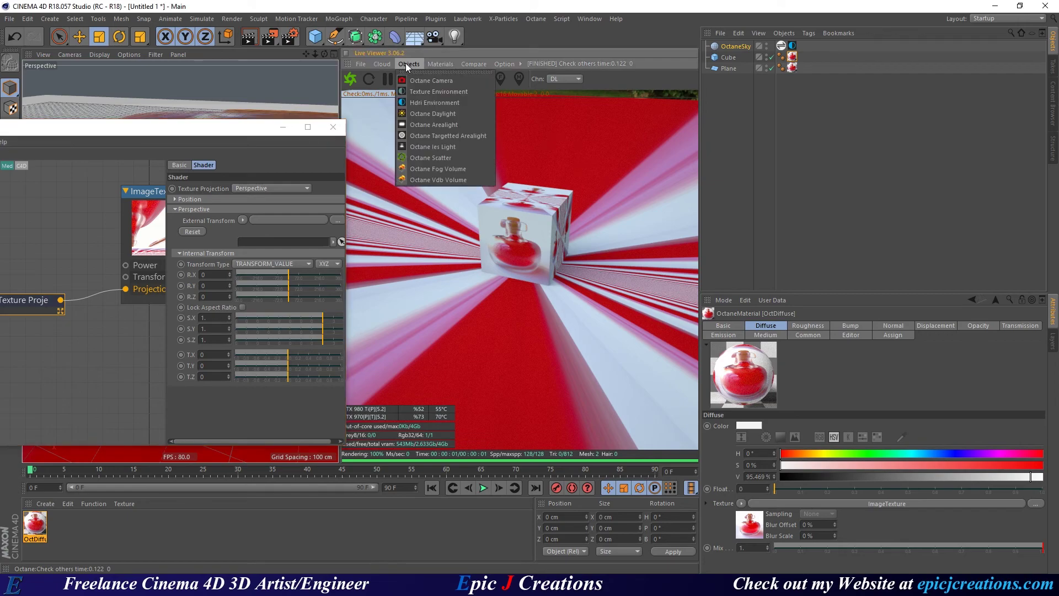
pyautogui.click(432, 80)
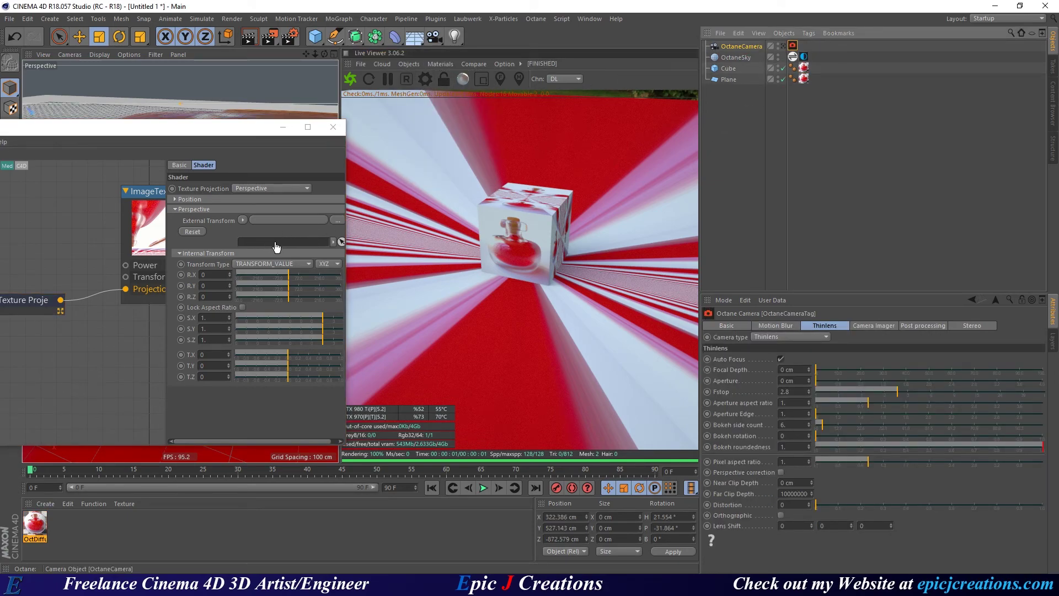
pyautogui.moveTo(277, 248); pyautogui.dragTo(276, 243)
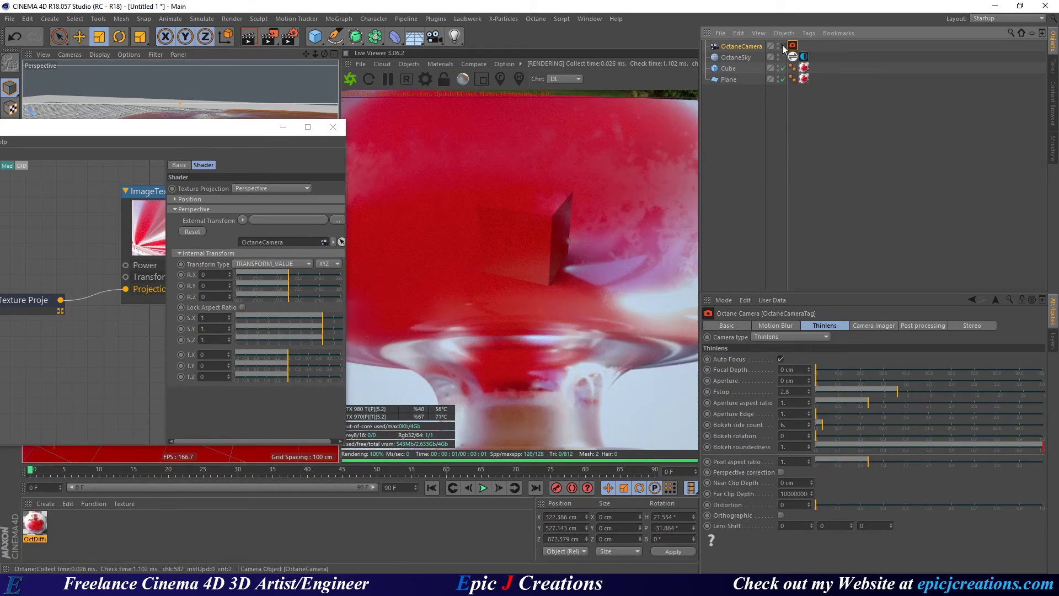
# Look through the OctaneCamera and examine the camera-projected texture on the plane and cube from several angles and distances.
pyautogui.click(783, 46)
pyautogui.moveTo(567, 274); pyautogui.dragTo(547, 302)
pyautogui.moveTo(506, 266); pyautogui.dragTo(675, 232)
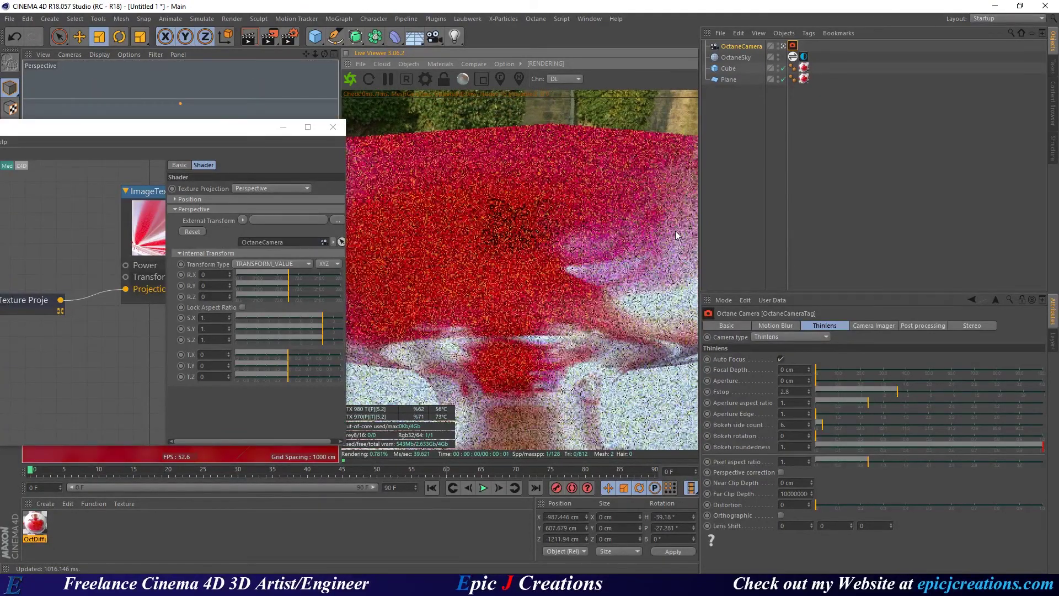
pyautogui.moveTo(227, 124); pyautogui.dragTo(0, 93)
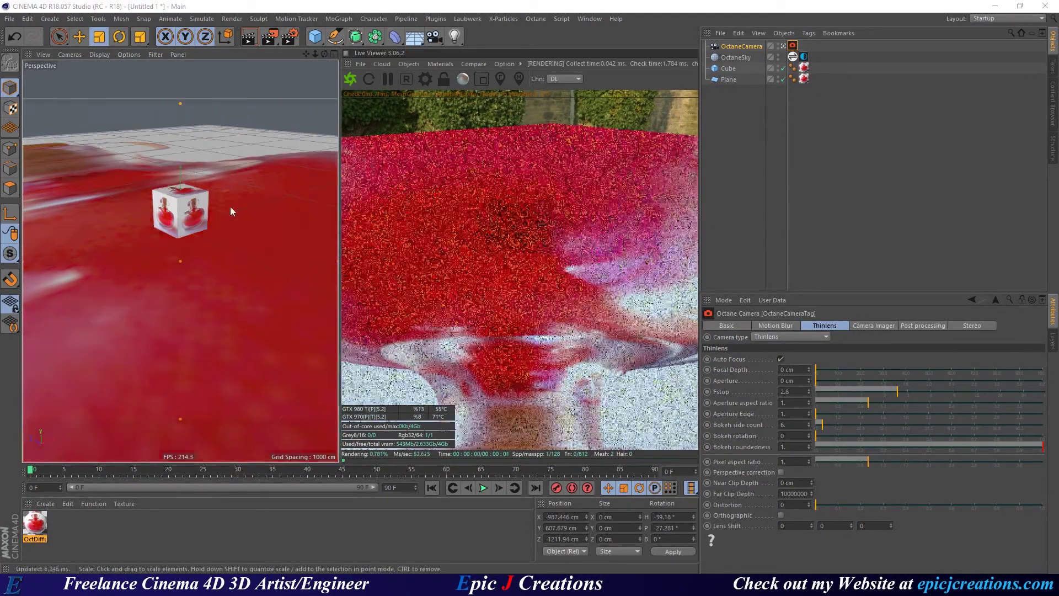
pyautogui.keyDown('alt'); pyautogui.moveTo(195, 217); pyautogui.dragTo(269, 253); pyautogui.keyUp('alt')
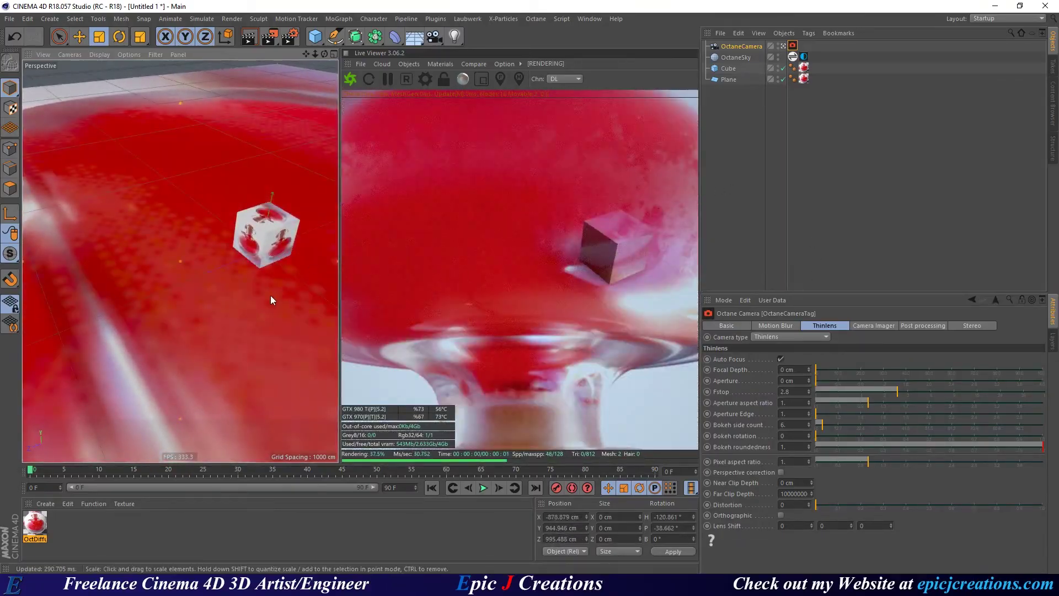
pyautogui.keyDown('alt'); pyautogui.moveTo(267, 300); pyautogui.dragTo(217, 335, button='middle'); pyautogui.keyUp('alt')
pyautogui.keyDown('alt'); pyautogui.moveTo(234, 344); pyautogui.dragTo(202, 358, button='right'); pyautogui.keyUp('alt')
pyautogui.keyDown('alt'); pyautogui.moveTo(202, 358); pyautogui.dragTo(211, 398, button='middle'); pyautogui.keyUp('alt')
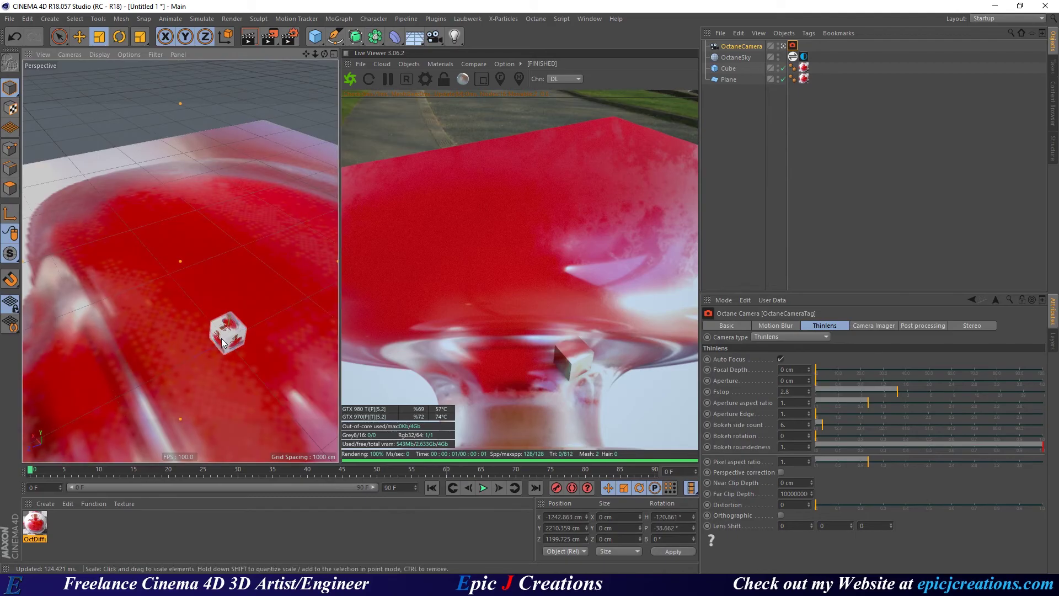
pyautogui.keyDown('alt'); pyautogui.moveTo(233, 331); pyautogui.dragTo(279, 291, button='middle'); pyautogui.keyUp('alt')
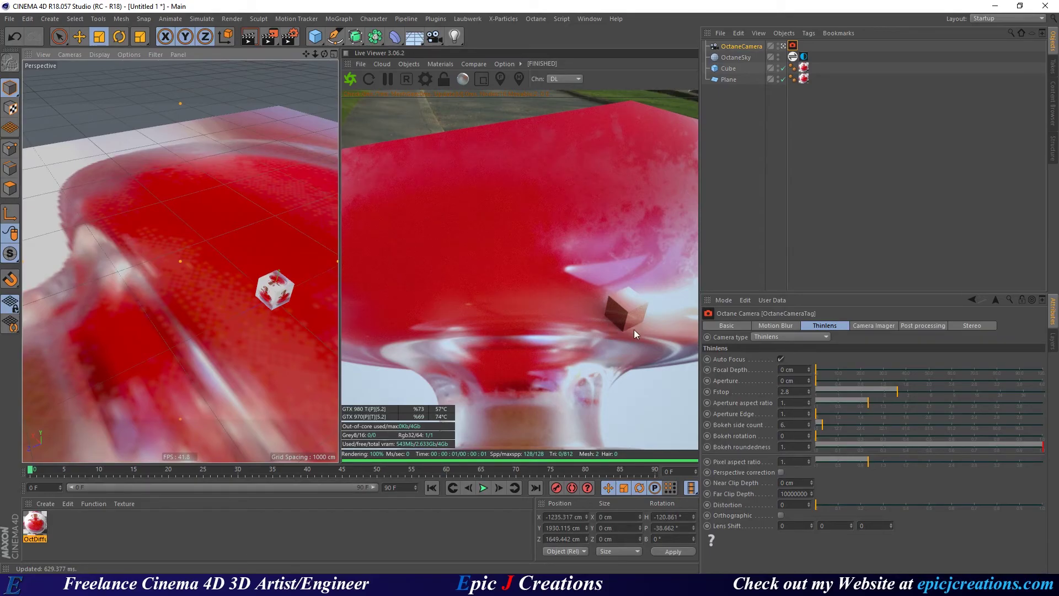
pyautogui.scroll(5, 265, 297)
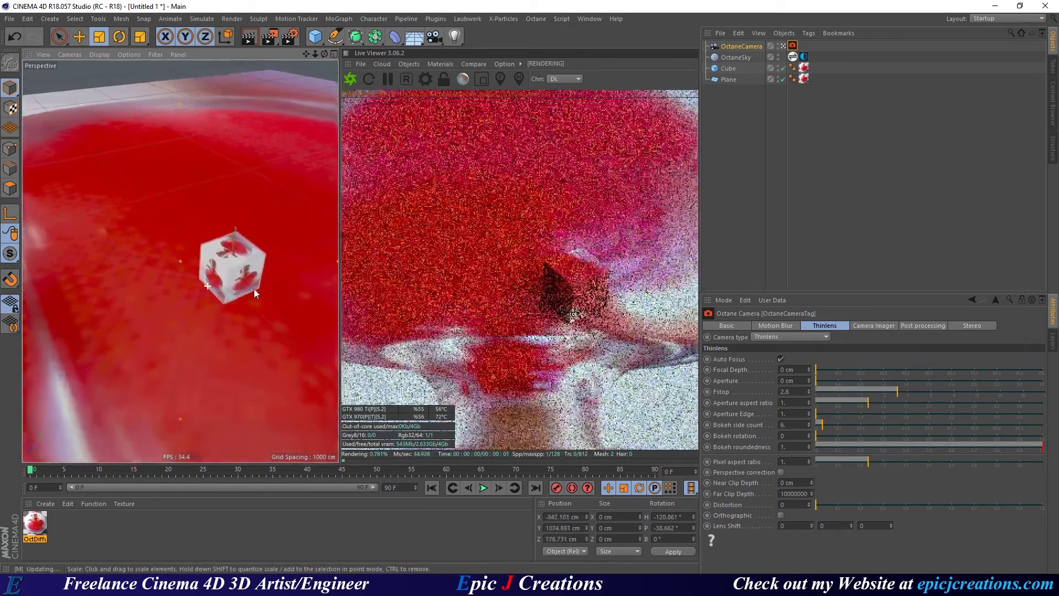
pyautogui.scroll(2, 255, 289)
# Set the Texture Projection node's Position option to World Space.
pyautogui.moveTo(0, 151); pyautogui.dragTo(324, 106)
pyautogui.moveTo(259, 199); pyautogui.dragTo(233, 204, button='middle')
pyautogui.moveTo(385, 107); pyautogui.dragTo(283, 73)
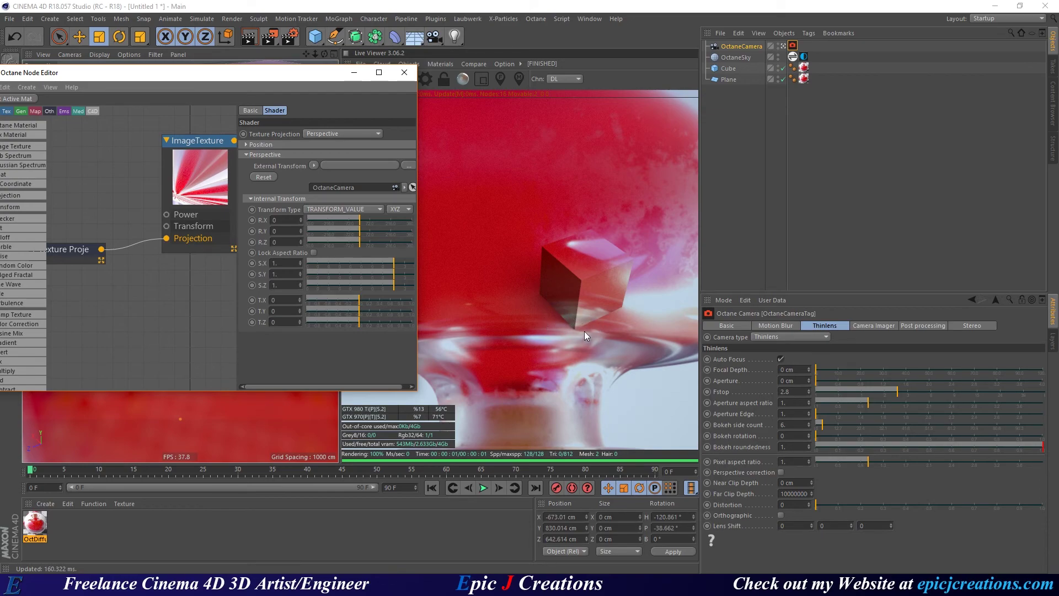
pyautogui.moveTo(181, 76); pyautogui.dragTo(272, 120)
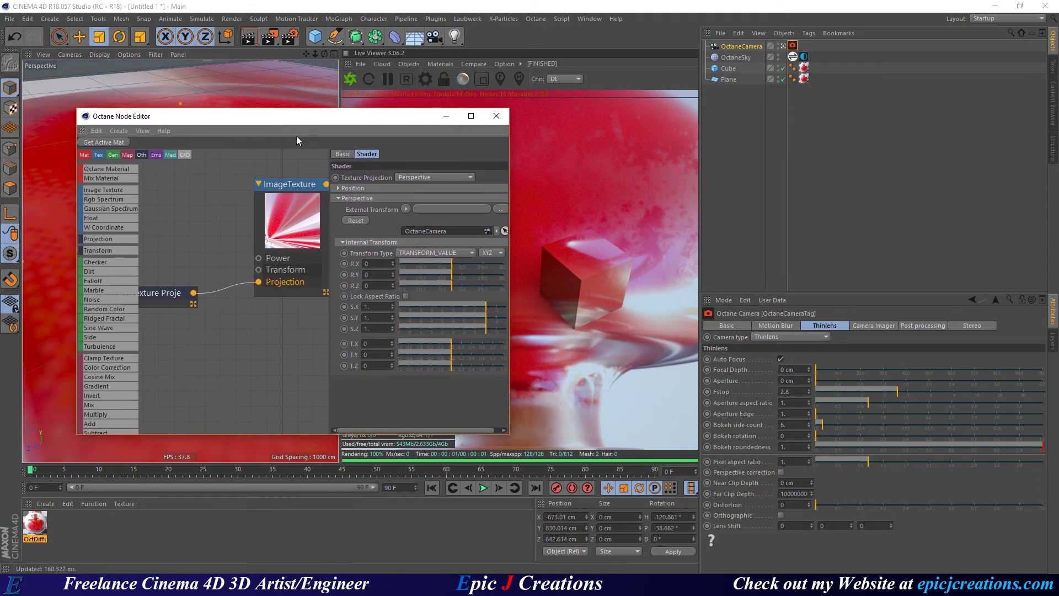
pyautogui.click(339, 188)
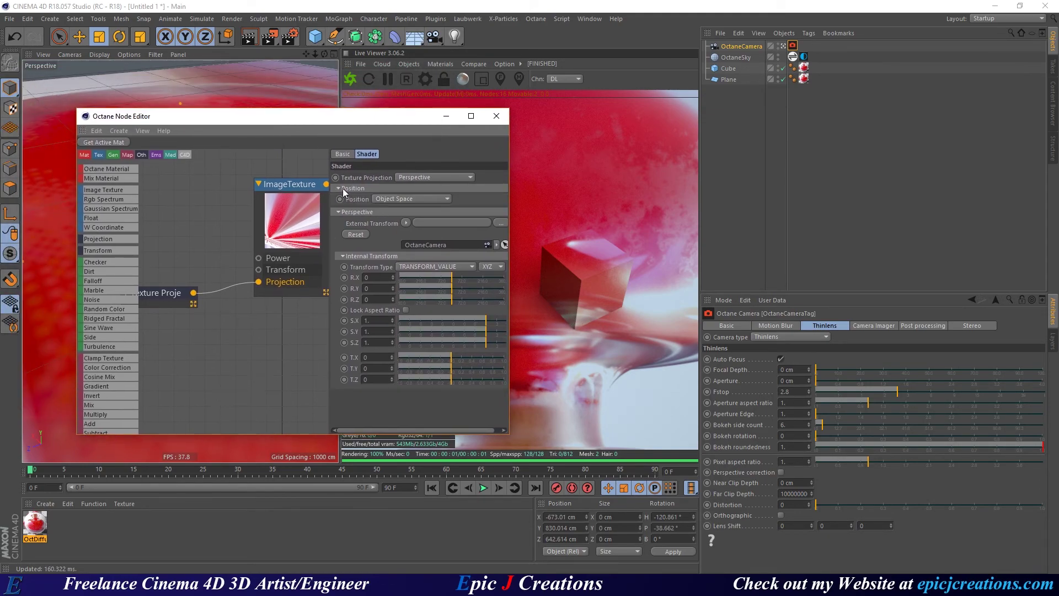
pyautogui.click(419, 200)
pyautogui.click(402, 209)
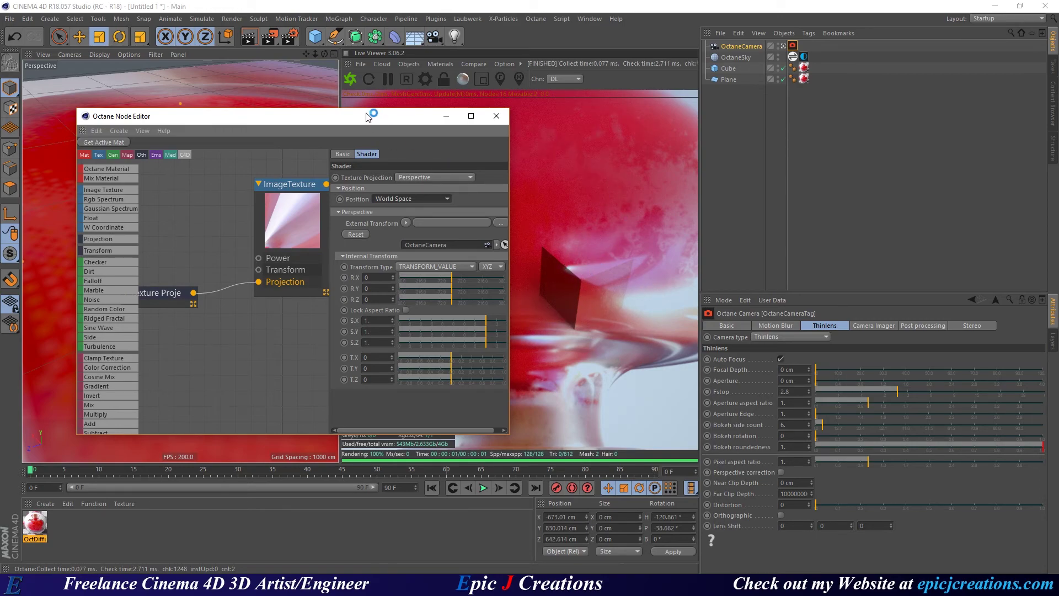
pyautogui.moveTo(371, 115); pyautogui.dragTo(320, 88)
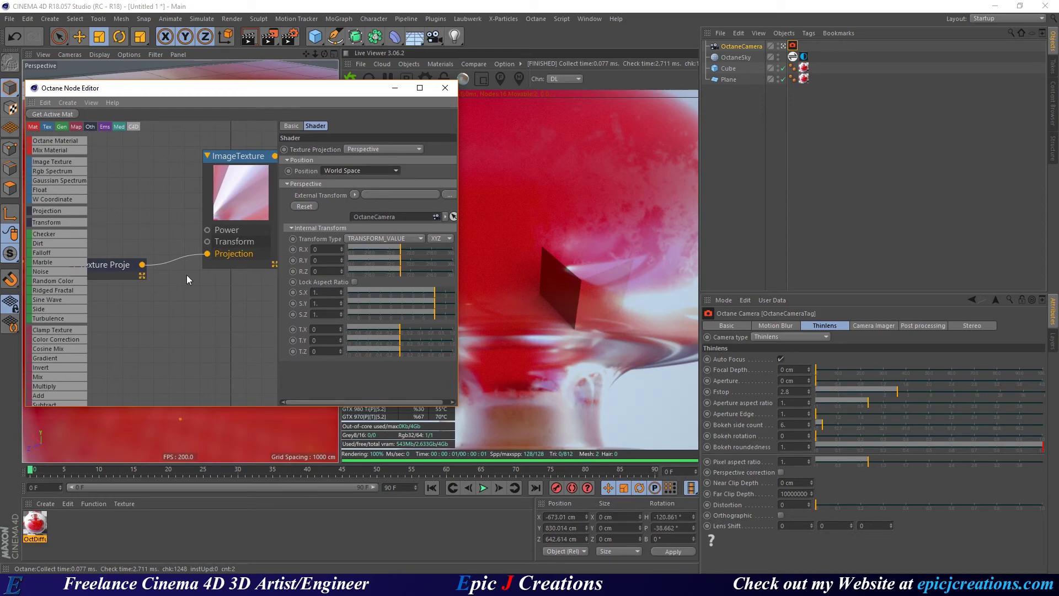
# Add a UV Transform node to the ImageTexture node and arrange it above the Texture Projection node.
pyautogui.moveTo(170, 314); pyautogui.dragTo(196, 326, button='middle')
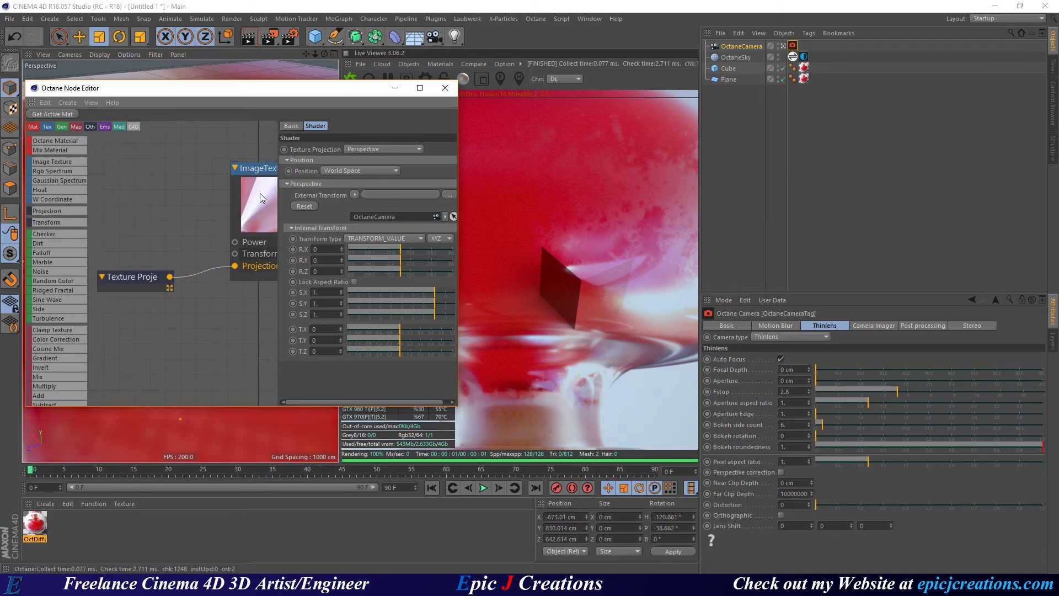
pyautogui.moveTo(259, 193); pyautogui.dragTo(230, 189)
pyautogui.click(312, 263)
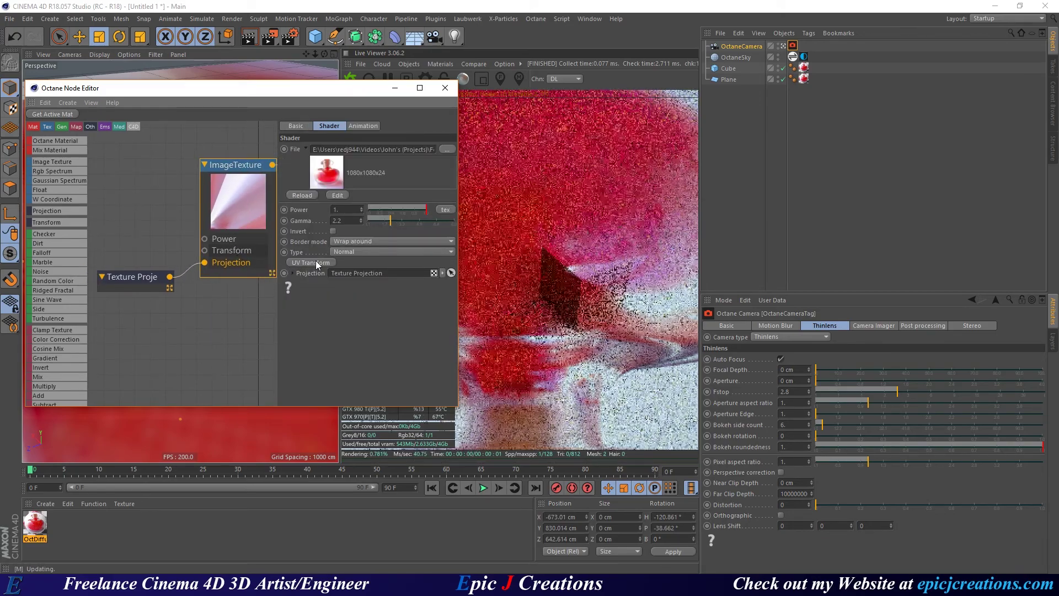
pyautogui.moveTo(253, 147); pyautogui.dragTo(206, 179, button='middle')
pyautogui.moveTo(154, 191); pyautogui.dragTo(85, 255)
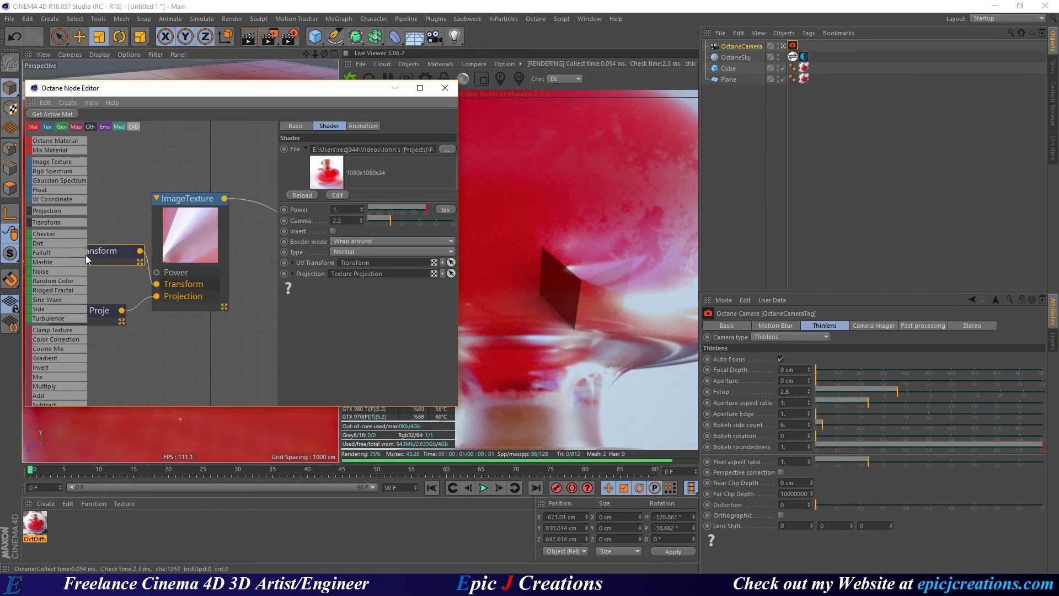
pyautogui.moveTo(110, 289); pyautogui.dragTo(164, 253, button='middle')
pyautogui.moveTo(162, 209); pyautogui.dragTo(130, 234)
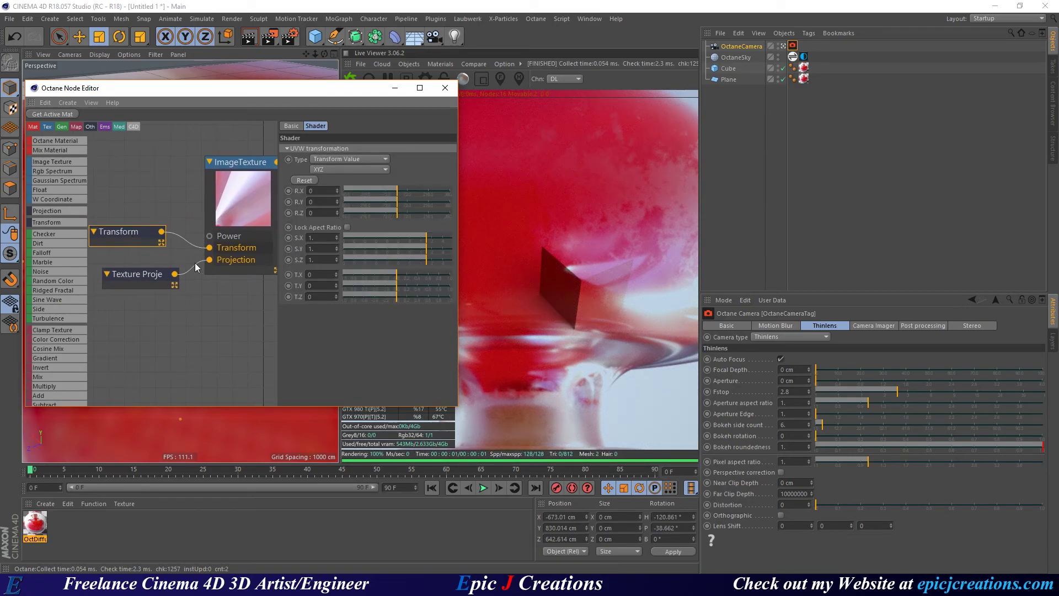
# Set the Transform node's Z rotation (R.Z) to 180.
pyautogui.moveTo(397, 212); pyautogui.dragTo(426, 218)
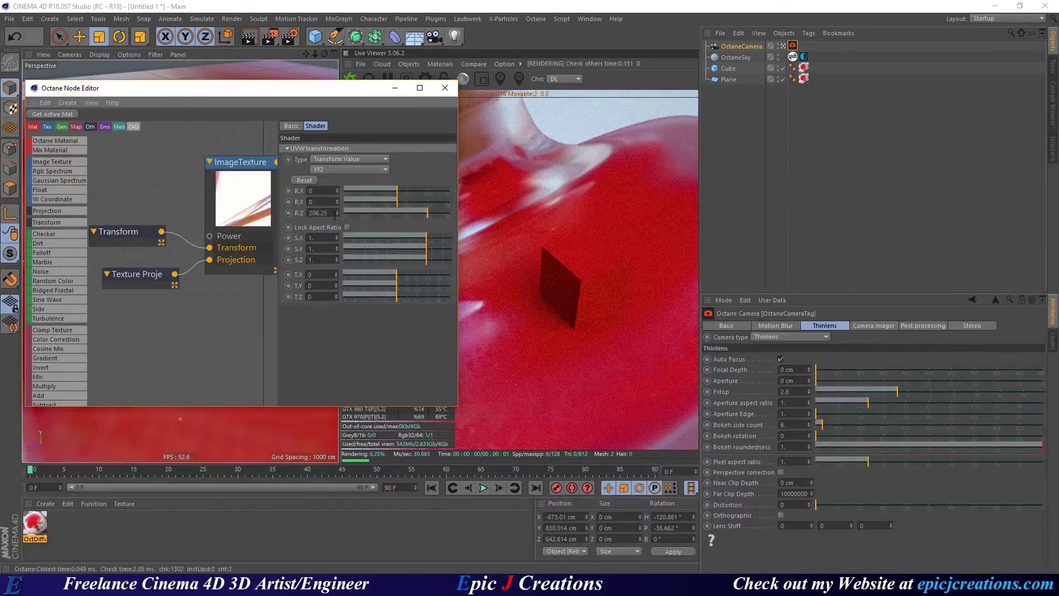
pyautogui.moveTo(330, 213); pyautogui.dragTo(265, 239)
pyautogui.write('180.')
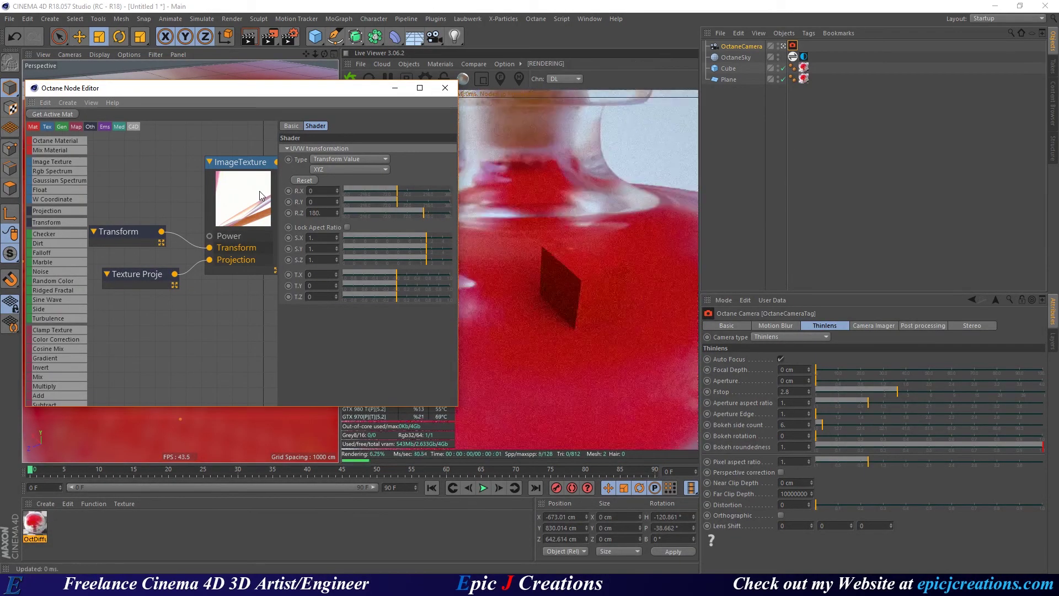
# Lock the Transform node's aspect ratio and reduce its scale to about 0.052 so the bottle image tiles across the scene.
pyautogui.click(347, 227)
pyautogui.moveTo(425, 238); pyautogui.dragTo(357, 232)
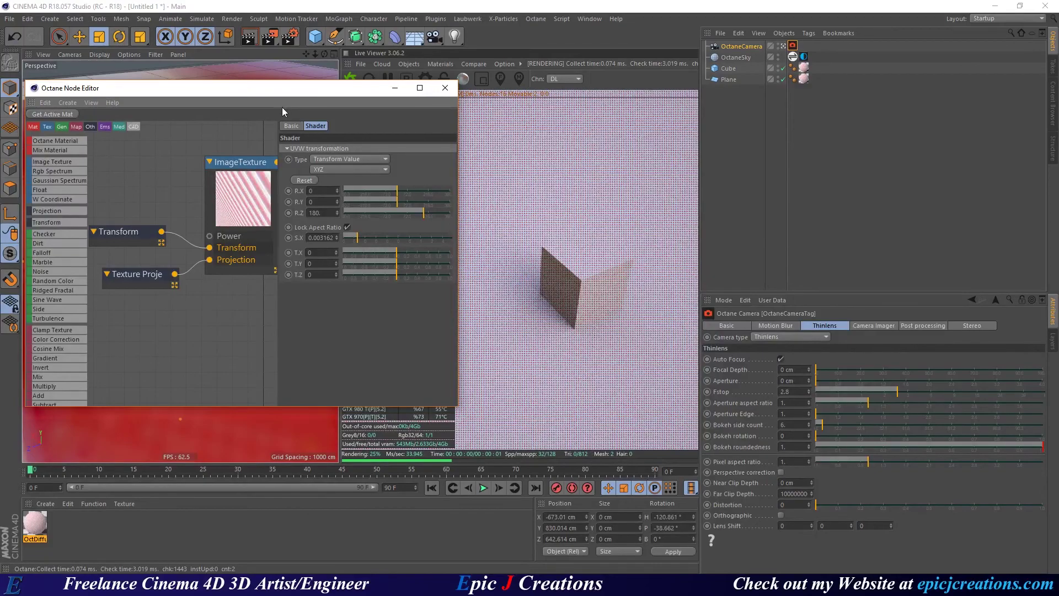
pyautogui.moveTo(252, 92); pyautogui.dragTo(0, 94)
pyautogui.keyDown('alt'); pyautogui.moveTo(197, 338); pyautogui.dragTo(211, 303); pyautogui.keyUp('alt')
pyautogui.keyDown('alt'); pyautogui.moveTo(215, 309); pyautogui.dragTo(243, 319, button='right'); pyautogui.keyUp('alt')
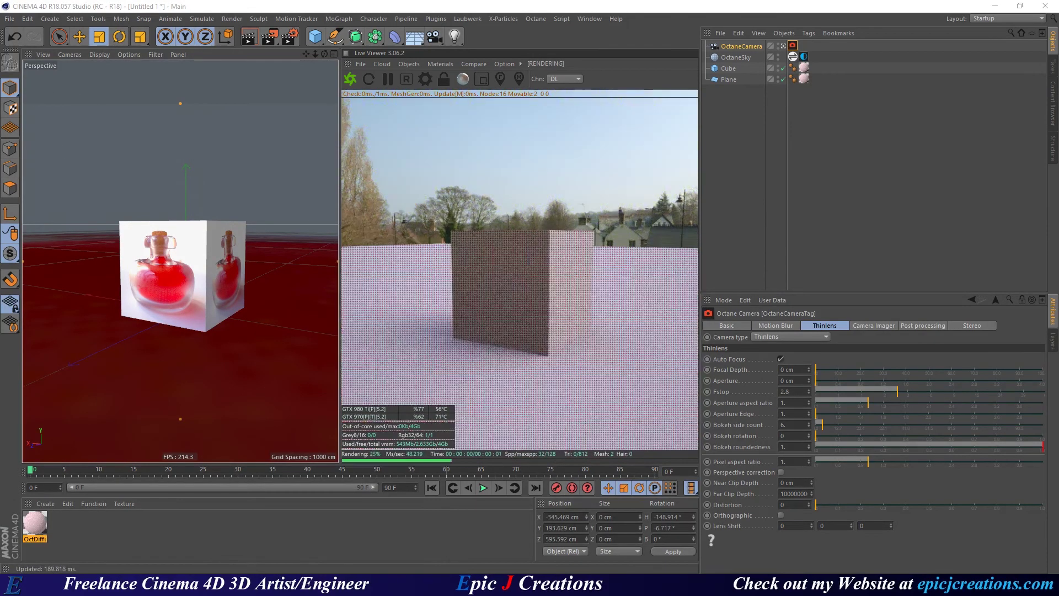
pyautogui.moveTo(0, 110); pyautogui.dragTo(187, 83)
pyautogui.moveTo(365, 230); pyautogui.dragTo(389, 234)
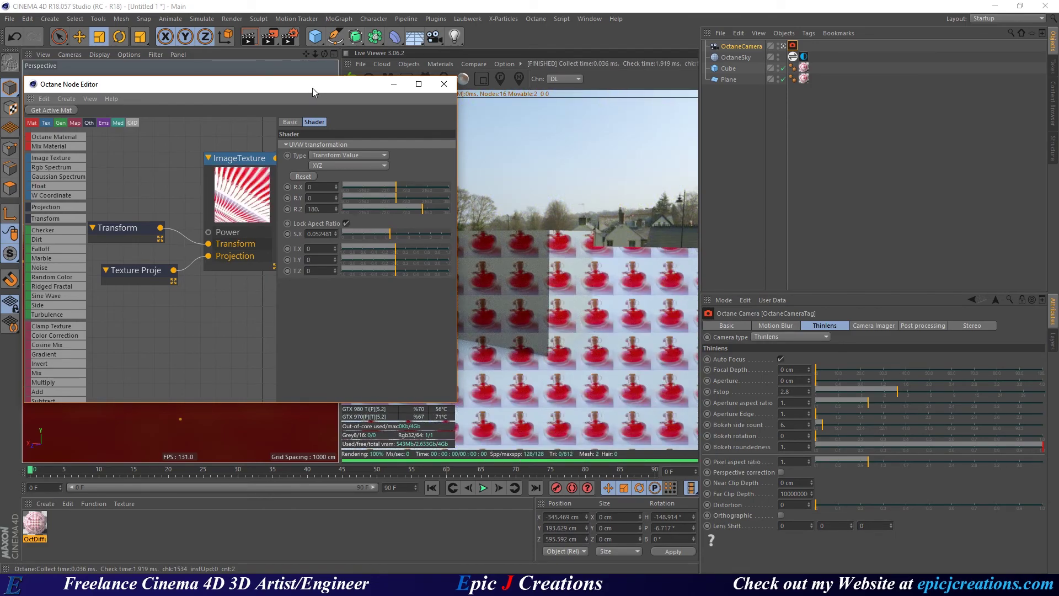
pyautogui.moveTo(310, 91); pyautogui.dragTo(356, 98)
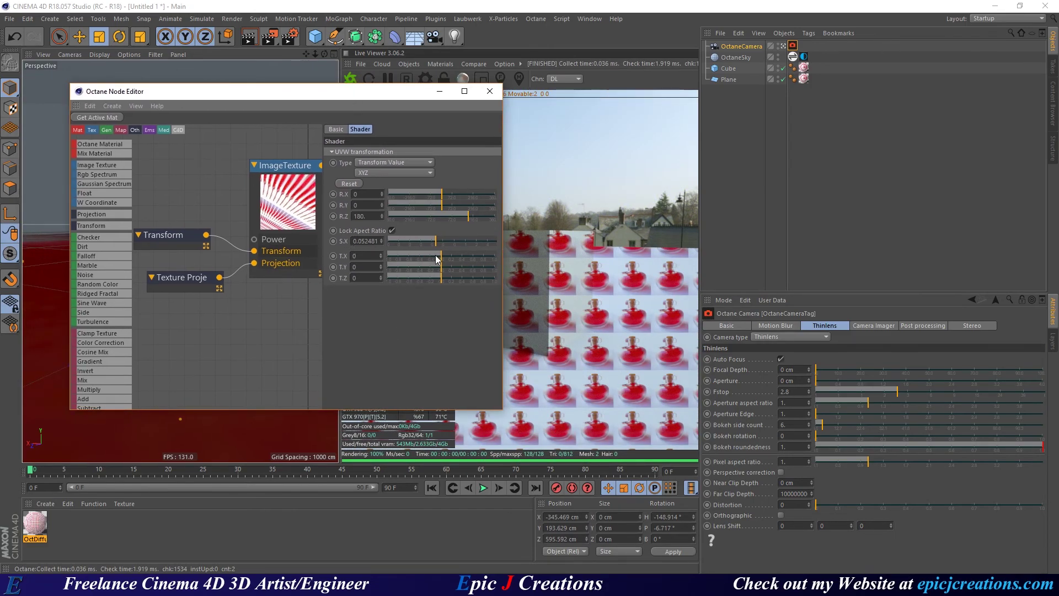
# Stretch the texture by setting the Texture Projection node's S.X scale to about 2.46 and S.Y to about 0.508.
pyautogui.moveTo(601, 332); pyautogui.dragTo(597, 228)
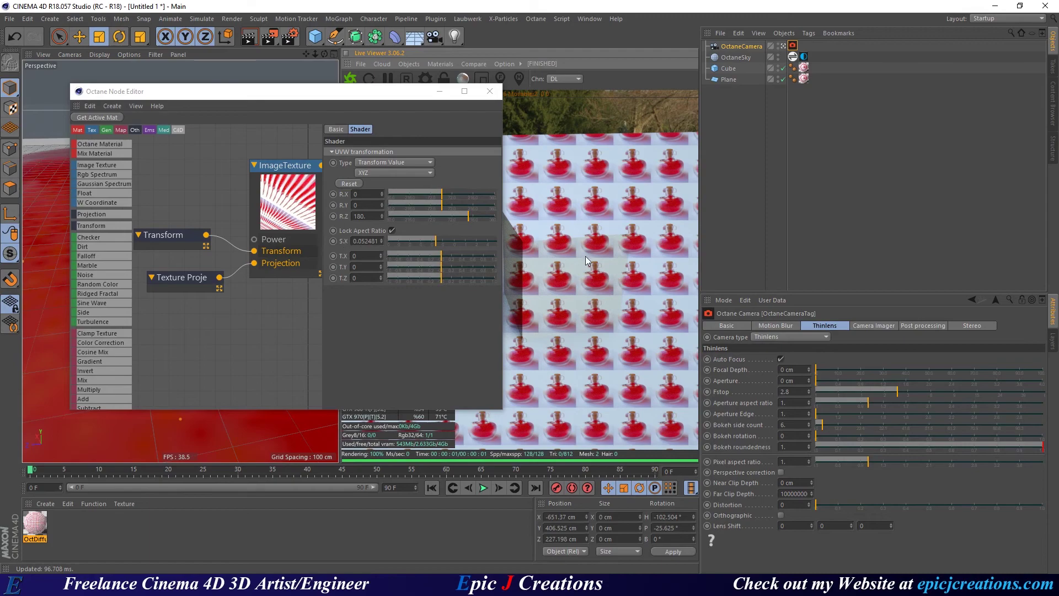
pyautogui.moveTo(161, 244); pyautogui.dragTo(159, 233)
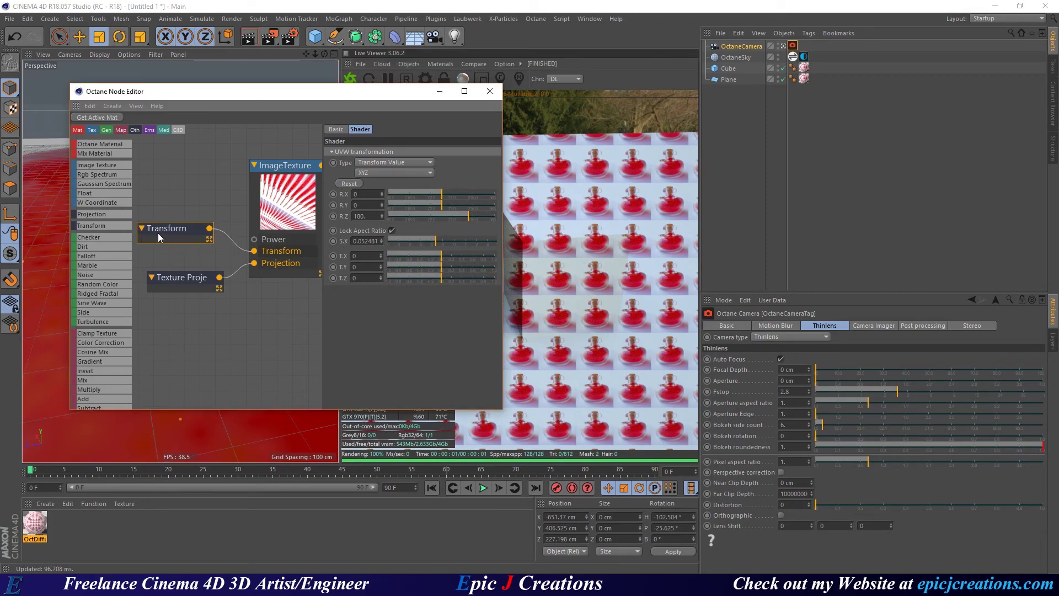
pyautogui.click(190, 289)
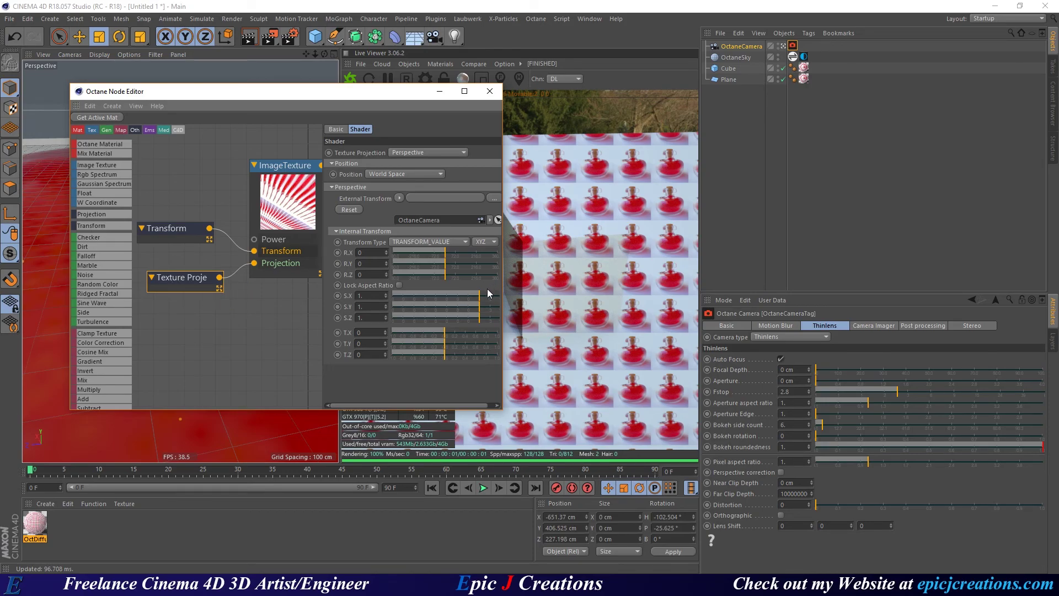
pyautogui.moveTo(481, 291)
pyautogui.mouseDown()
pyautogui.moveTo(488, 297)
pyautogui.moveTo(472, 303)
pyautogui.mouseUp()
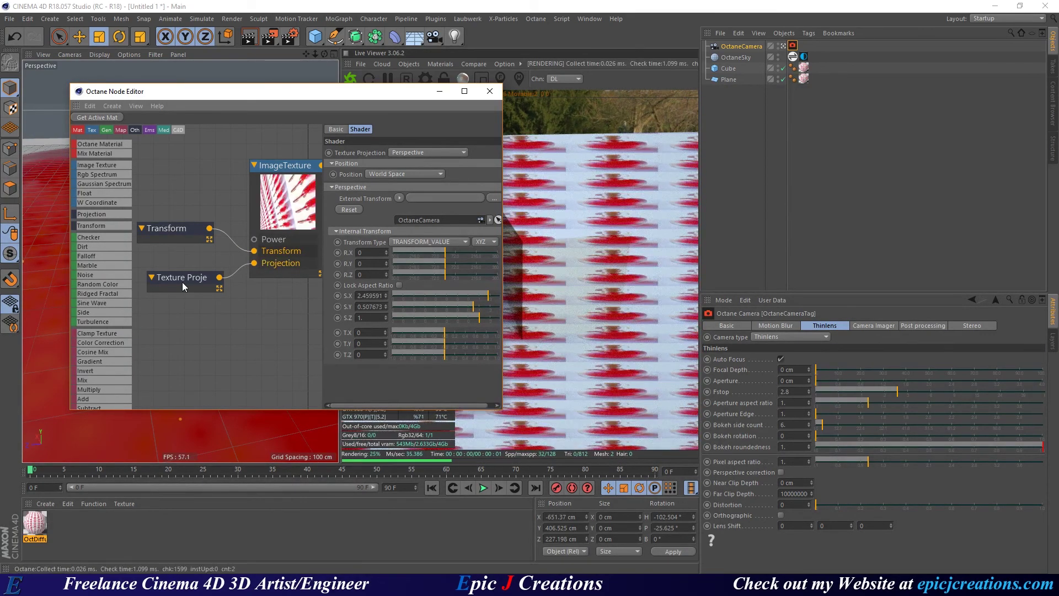
# Move the Texture Projection and Transform nodes further from the ImageTexture node and set the Transform's locked scale to about 0.069.
pyautogui.moveTo(190, 283); pyautogui.dragTo(171, 294)
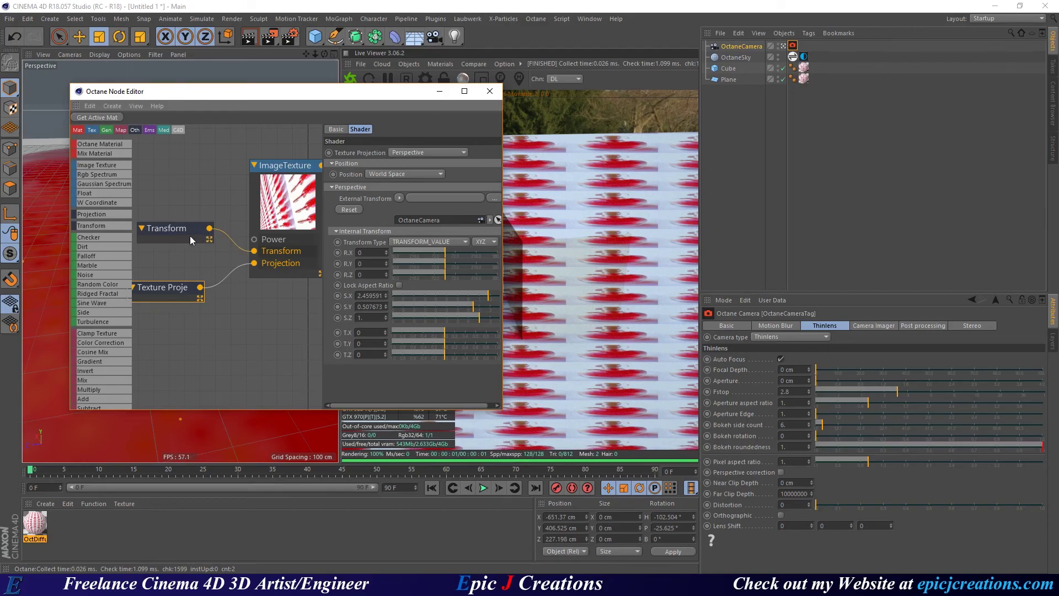
pyautogui.moveTo(183, 234); pyautogui.dragTo(171, 230)
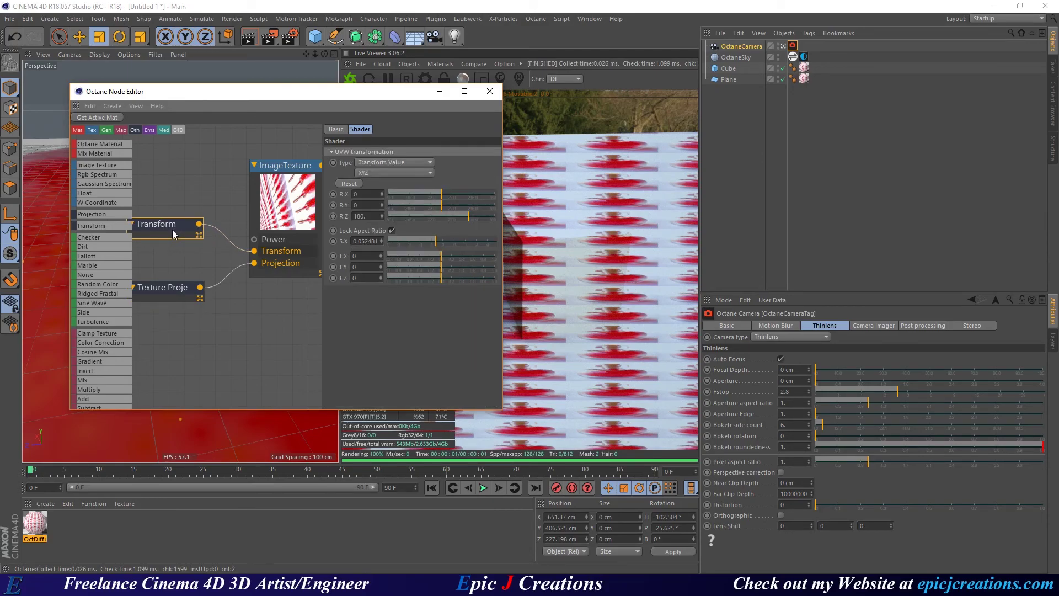
pyautogui.moveTo(437, 241)
pyautogui.mouseDown()
pyautogui.moveTo(450, 244)
pyautogui.moveTo(439, 241)
pyautogui.mouseUp()
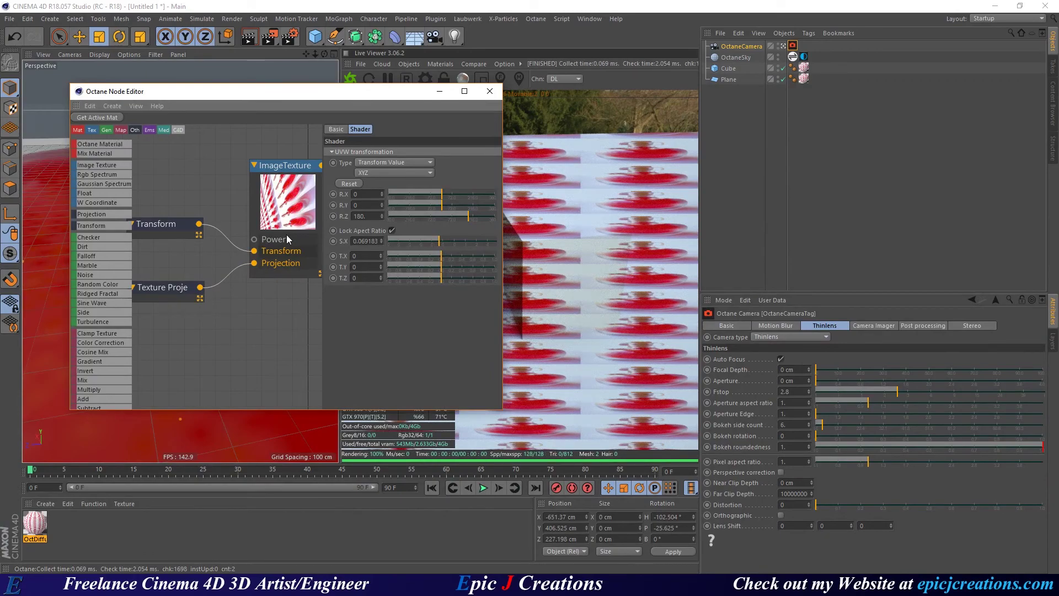
# Adjust the Texture Projection node's internal scale to about 1.22 for S.X and about 0.188 for S.Y.
pyautogui.click(167, 293)
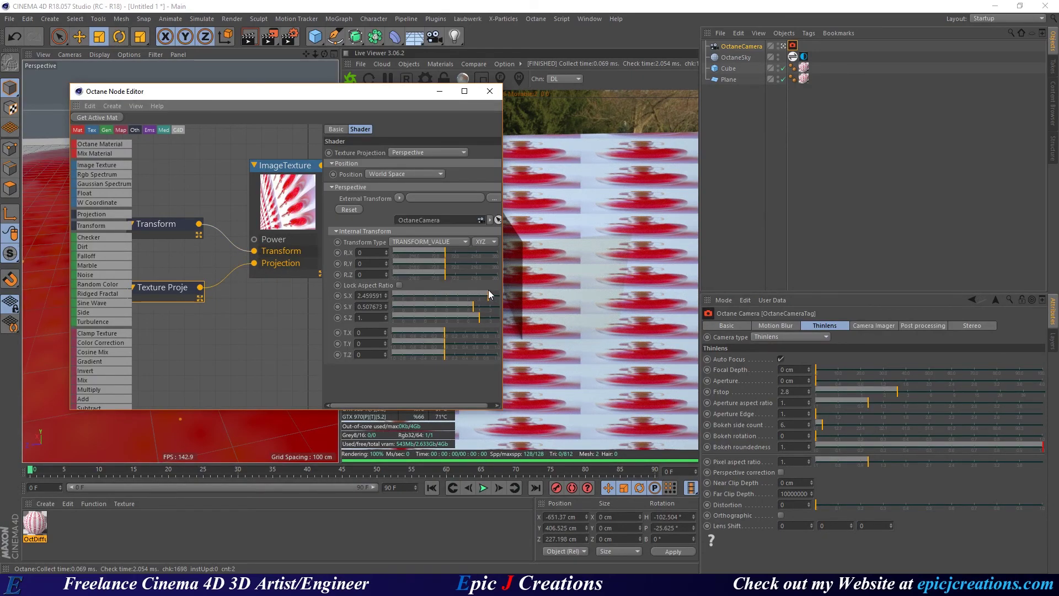
pyautogui.moveTo(488, 293); pyautogui.dragTo(478, 306)
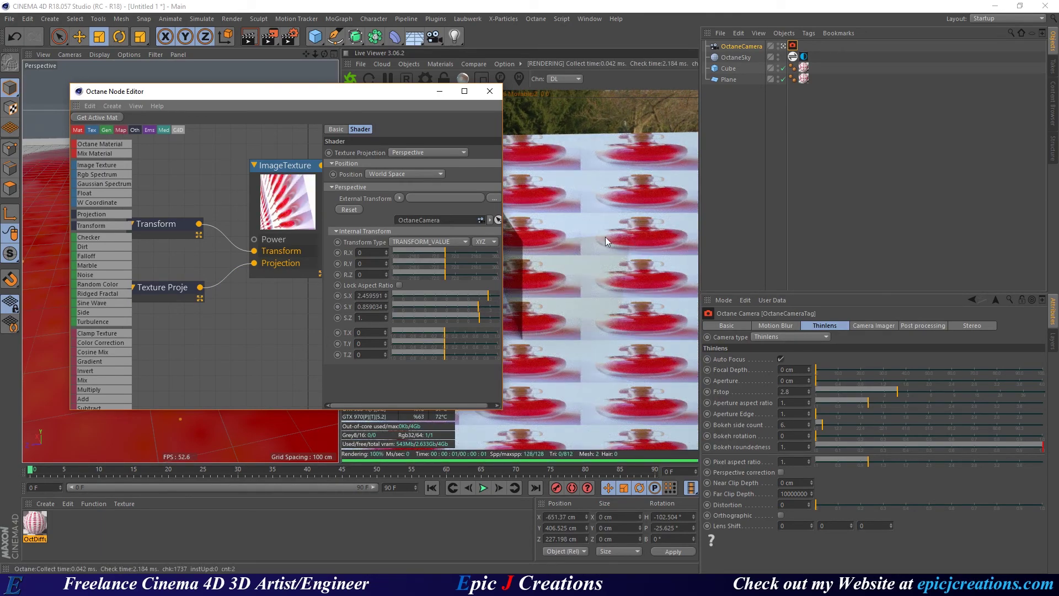
pyautogui.moveTo(488, 301); pyautogui.dragTo(464, 304)
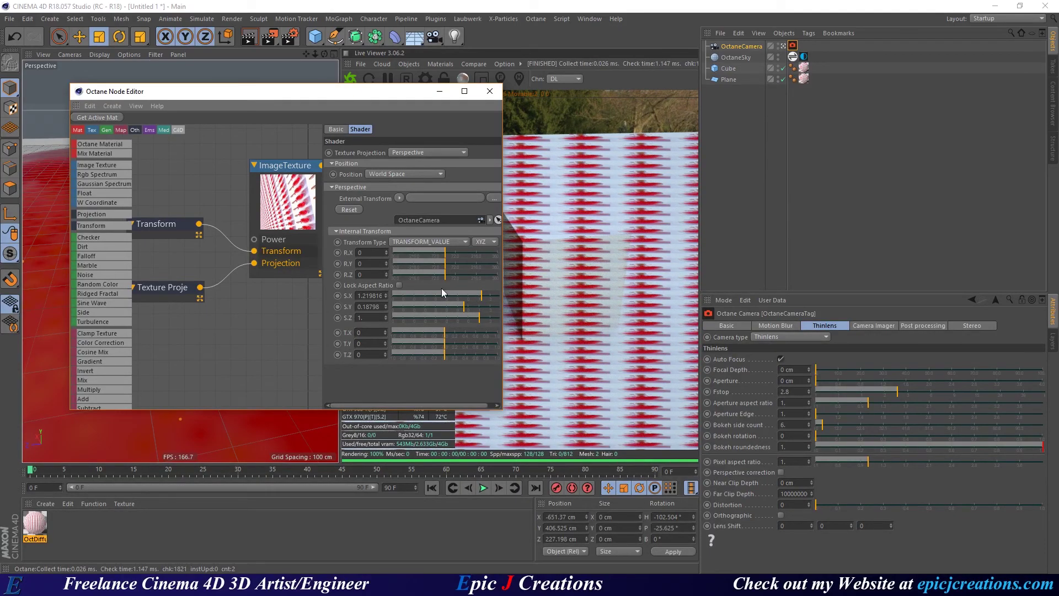
# Enlarge the Transform node's scale to about 0.191 and set the Texture Projection's scale to about 1.085 in S.X and 0.283 in S.Y.
pyautogui.click(163, 224)
pyautogui.moveTo(457, 239); pyautogui.dragTo(452, 239)
pyautogui.click(158, 297)
pyautogui.moveTo(476, 297); pyautogui.dragTo(466, 307)
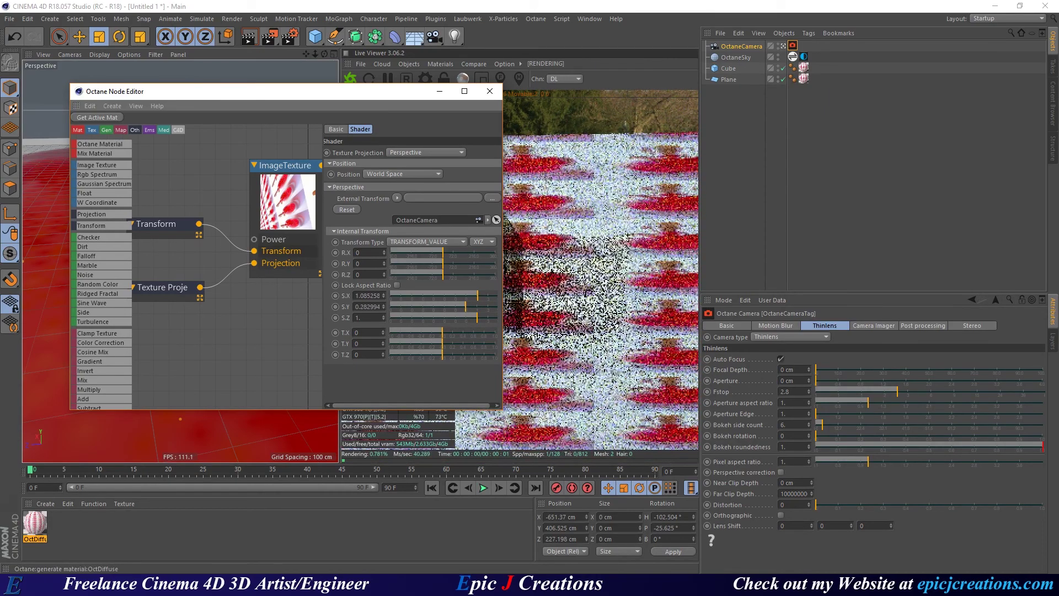
# Set the Transform node's scale to about 0.174 and line the node up closely above the Texture Projection node.
pyautogui.click(160, 226)
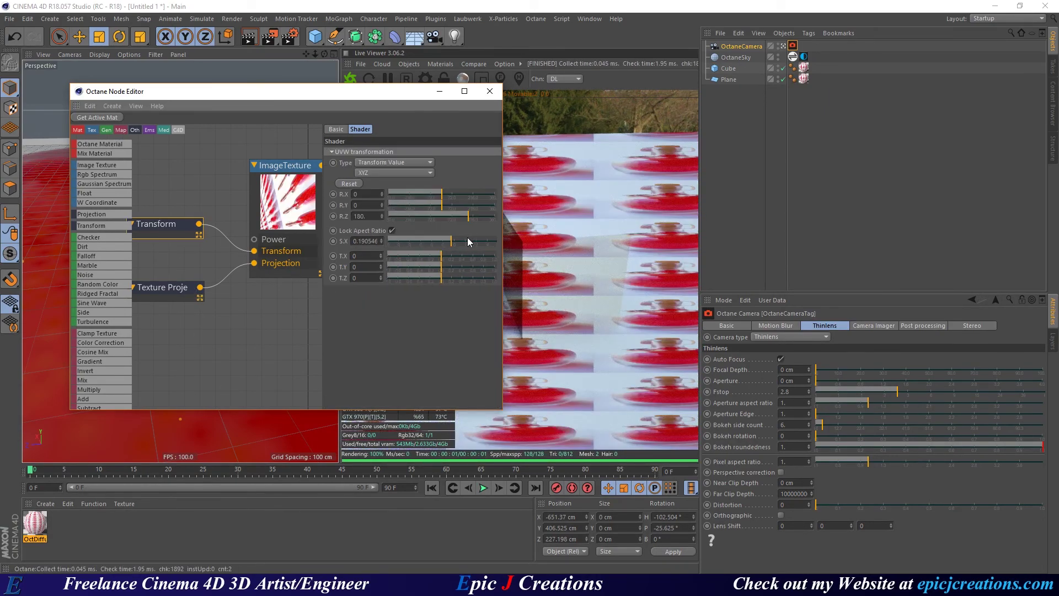
pyautogui.moveTo(448, 242)
pyautogui.mouseDown()
pyautogui.moveTo(459, 243)
pyautogui.moveTo(449, 241)
pyautogui.mouseUp()
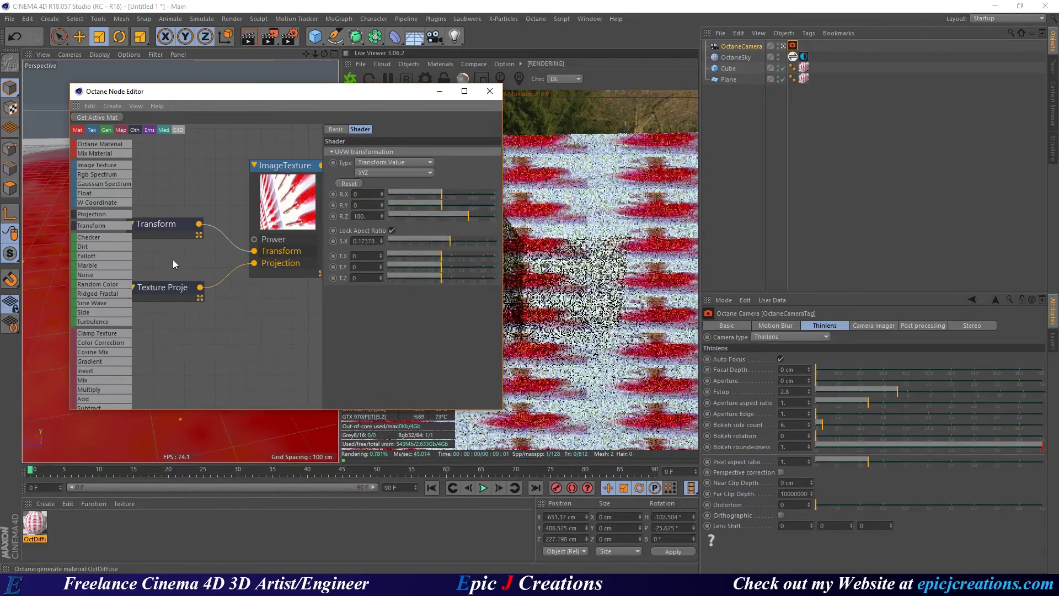
pyautogui.moveTo(170, 291); pyautogui.dragTo(171, 284)
pyautogui.moveTo(174, 224); pyautogui.dragTo(171, 254)
pyautogui.moveTo(293, 328); pyautogui.dragTo(266, 302, button='middle')
pyautogui.scroll(-2, 256, 312)
# Move the node editor aside and orbit the OctaneCamera to a steeper angle looking down on the cube.
pyautogui.moveTo(351, 98); pyautogui.dragTo(0, 88)
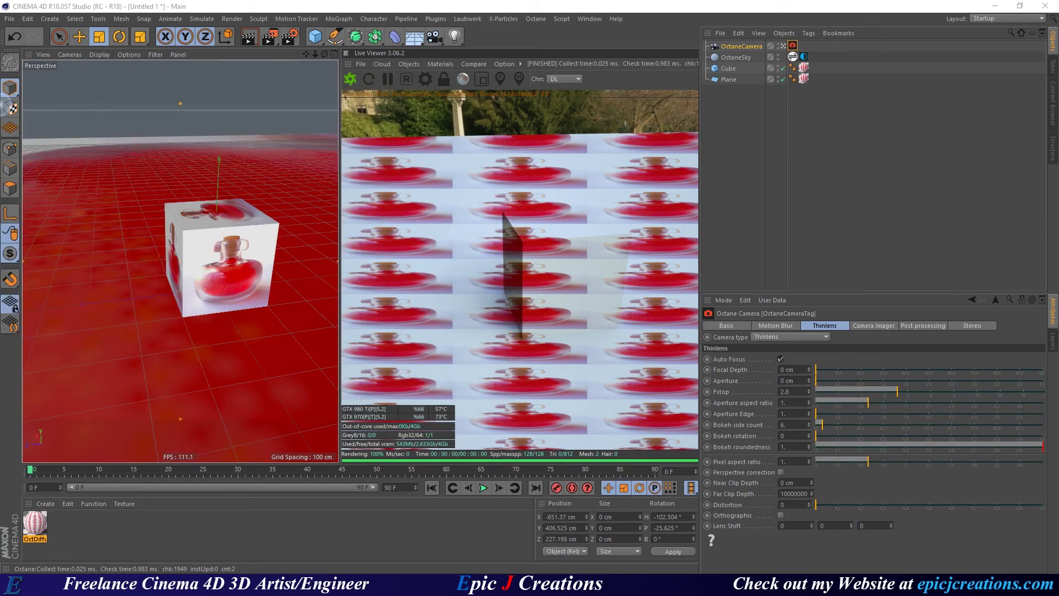
pyautogui.keyDown('alt'); pyautogui.moveTo(240, 272); pyautogui.dragTo(225, 312); pyautogui.keyUp('alt')
pyautogui.moveTo(225, 269)
pyautogui.keyDown('alt'); pyautogui.mouseDown()
pyautogui.moveTo(227, 299)
pyautogui.moveTo(223, 285)
pyautogui.mouseUp(); pyautogui.keyUp('alt')
pyautogui.scroll(-2, 226, 286)
pyautogui.keyDown('alt'); pyautogui.moveTo(228, 285); pyautogui.dragTo(191, 276, button='middle'); pyautogui.keyUp('alt')
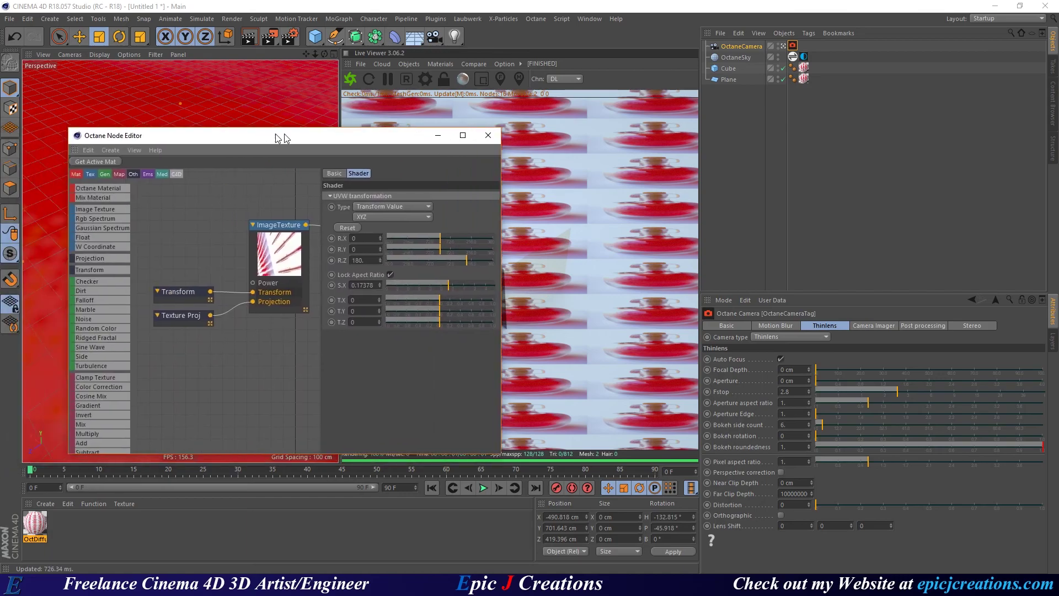
pyautogui.moveTo(286, 139); pyautogui.dragTo(290, 122)
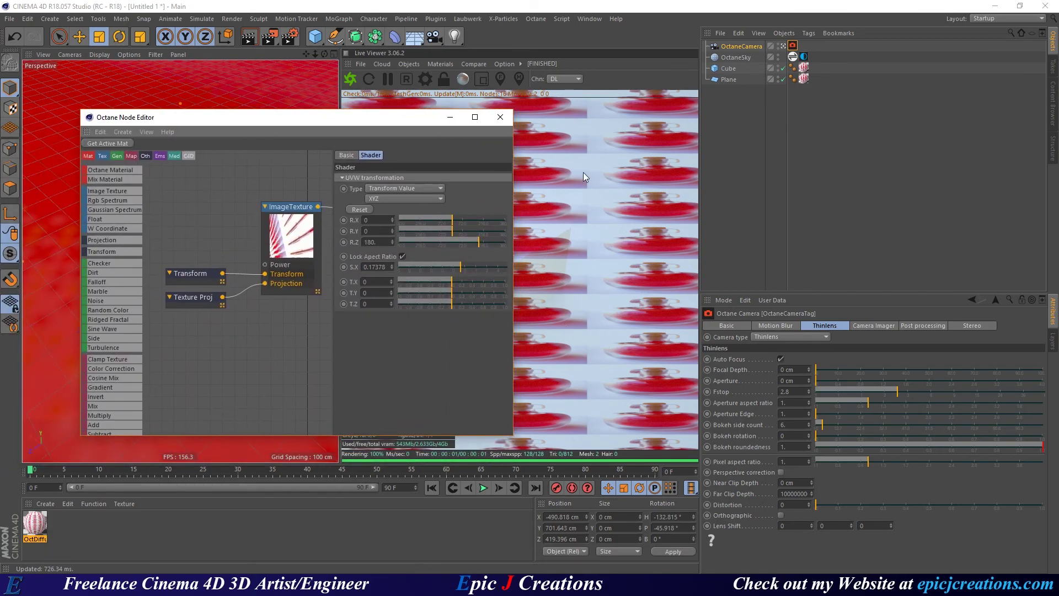
pyautogui.moveTo(367, 122); pyautogui.dragTo(333, 115)
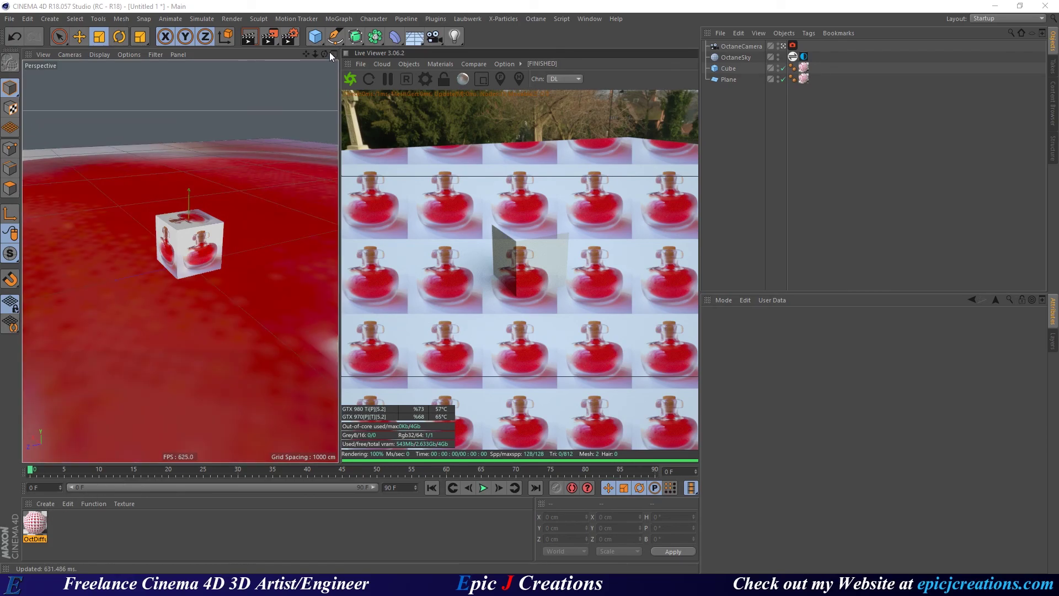
# Add a sphere, move it away from the cube, and apply the Octane diffuse material to it.
pyautogui.click(319, 39)
pyautogui.click(525, 81)
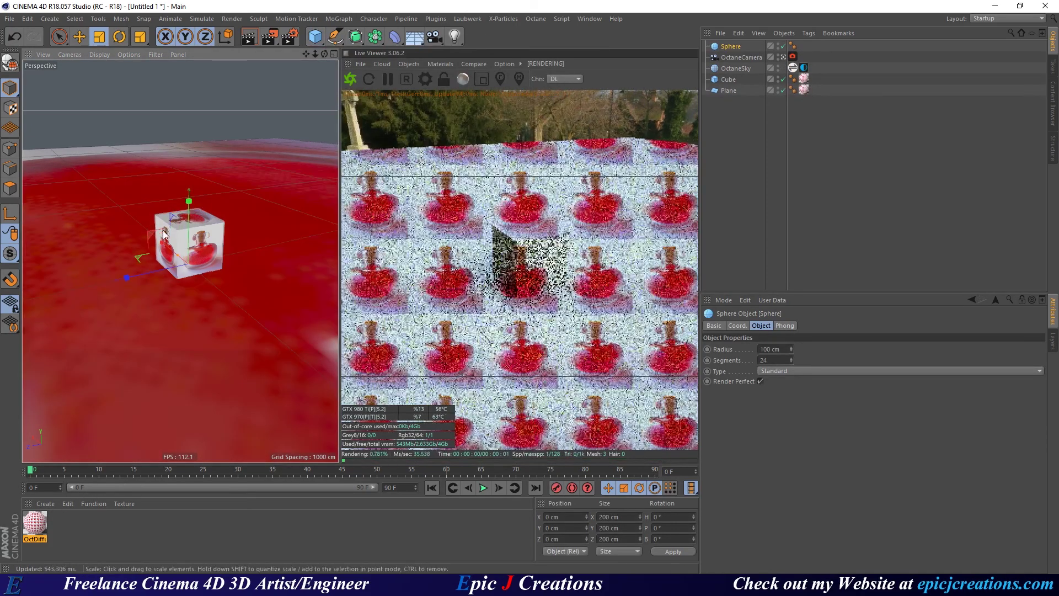
pyautogui.press('e')
pyautogui.moveTo(150, 238); pyautogui.dragTo(74, 209)
pyautogui.moveTo(35, 524); pyautogui.dragTo(78, 254)
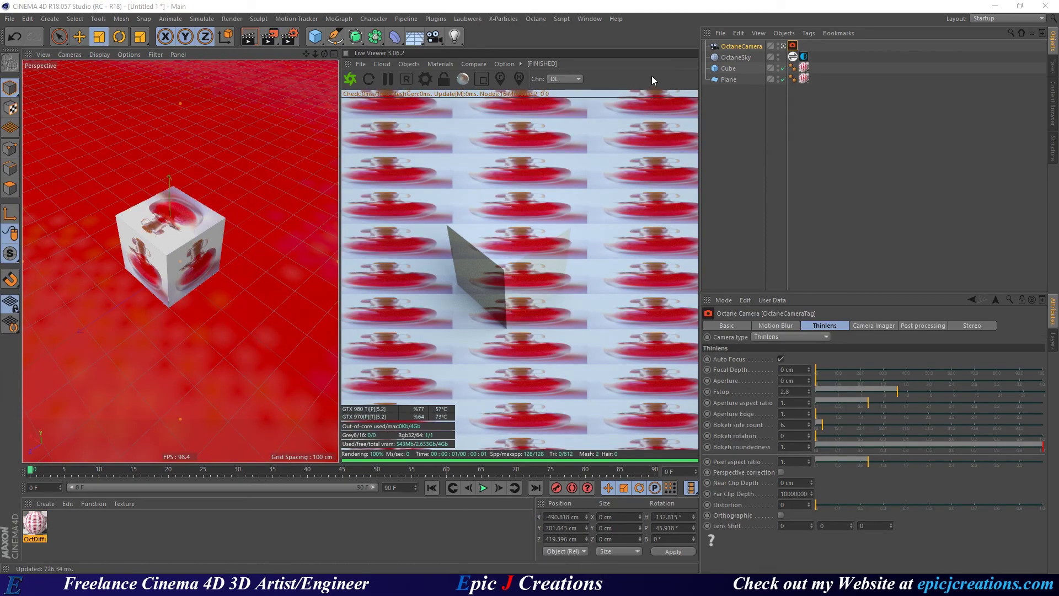
# Examine the projected texture on the cube and plane from outside the OctaneCamera, and return to the camera's view.
pyautogui.click(783, 46)
pyautogui.keyDown('alt'); pyautogui.moveTo(185, 232); pyautogui.dragTo(255, 195); pyautogui.keyUp('alt')
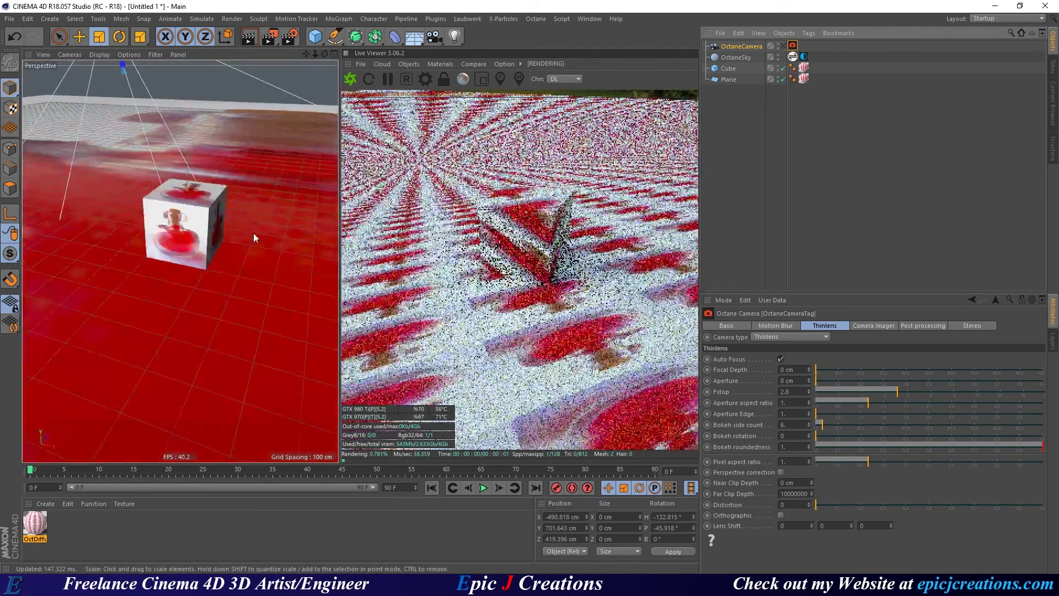
pyautogui.keyDown('alt'); pyautogui.moveTo(241, 227); pyautogui.dragTo(186, 255, button='right'); pyautogui.keyUp('alt')
pyautogui.keyDown('alt'); pyautogui.moveTo(187, 260); pyautogui.dragTo(123, 180); pyautogui.keyUp('alt')
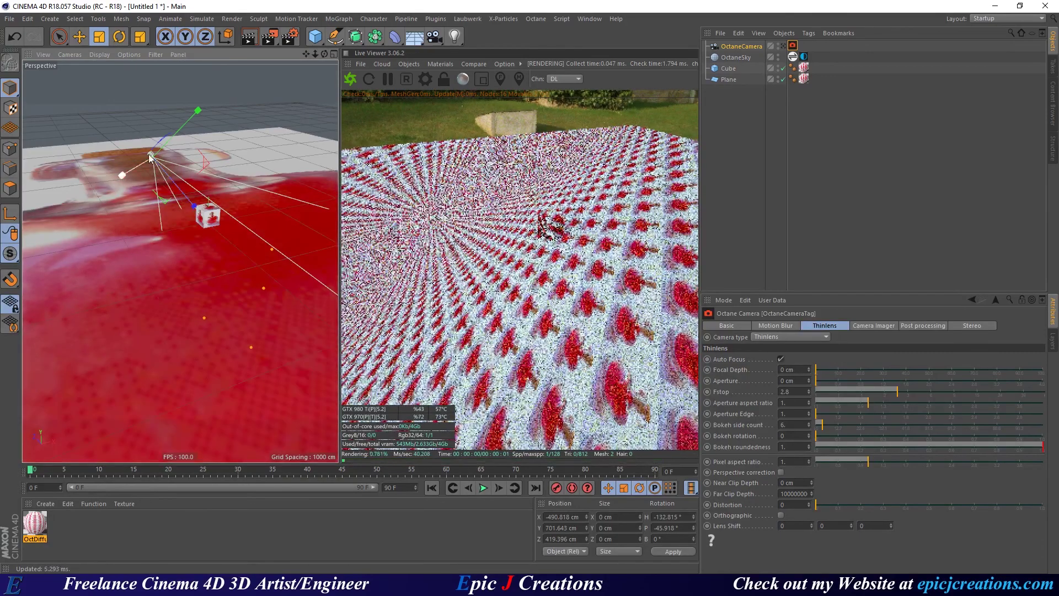
pyautogui.scroll(3, 225, 222)
pyautogui.keyDown('alt'); pyautogui.moveTo(236, 220); pyautogui.dragTo(299, 292); pyautogui.keyUp('alt')
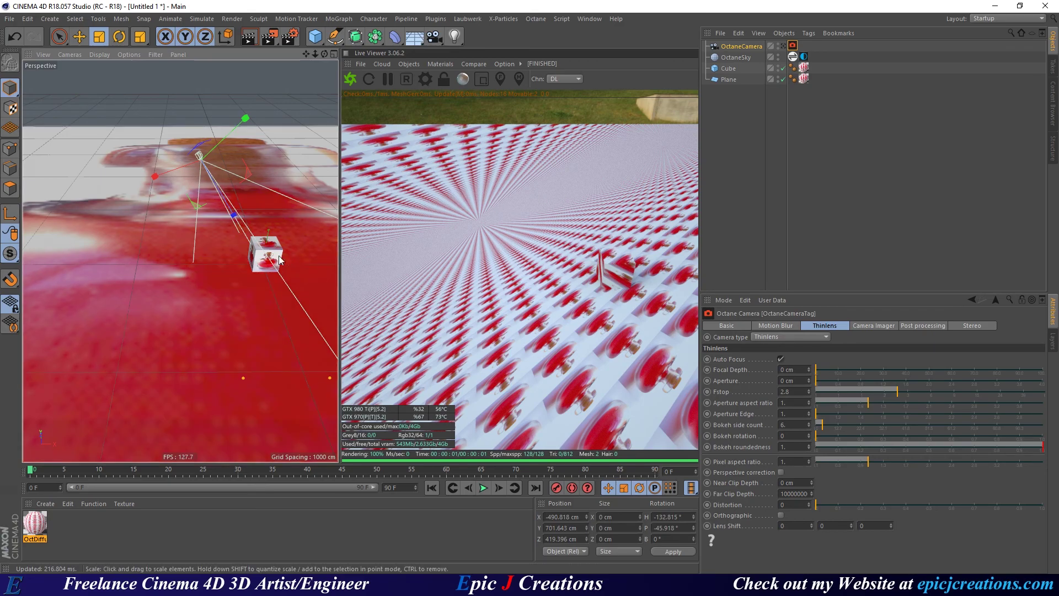
pyautogui.keyDown('alt'); pyautogui.moveTo(247, 258); pyautogui.dragTo(101, 255); pyautogui.keyUp('alt')
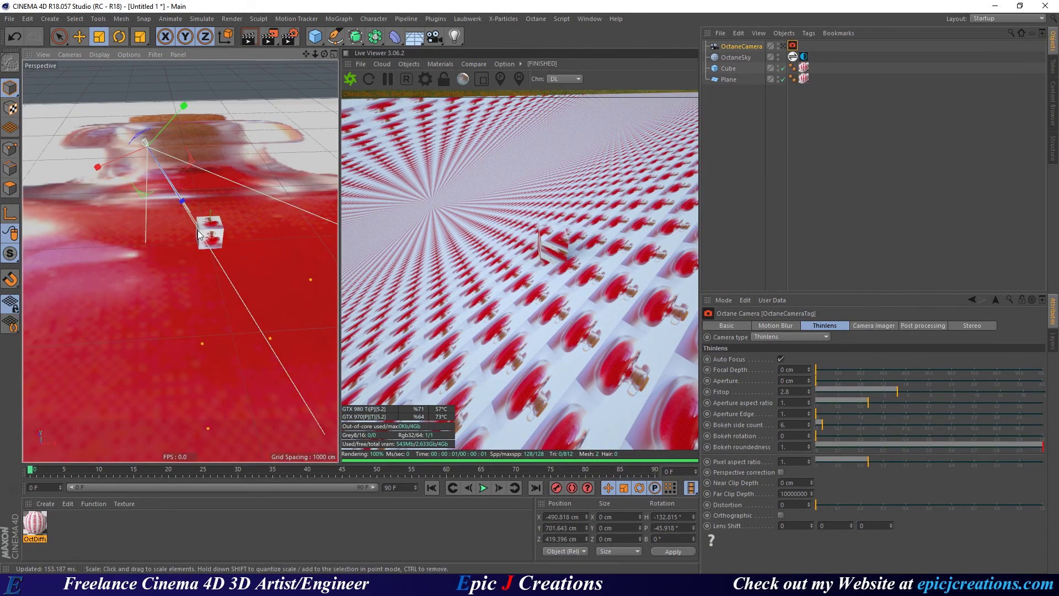
pyautogui.keyDown('alt'); pyautogui.moveTo(198, 230); pyautogui.dragTo(242, 229, button='right'); pyautogui.keyUp('alt')
pyautogui.keyDown('alt'); pyautogui.moveTo(243, 228); pyautogui.dragTo(261, 248); pyautogui.keyUp('alt')
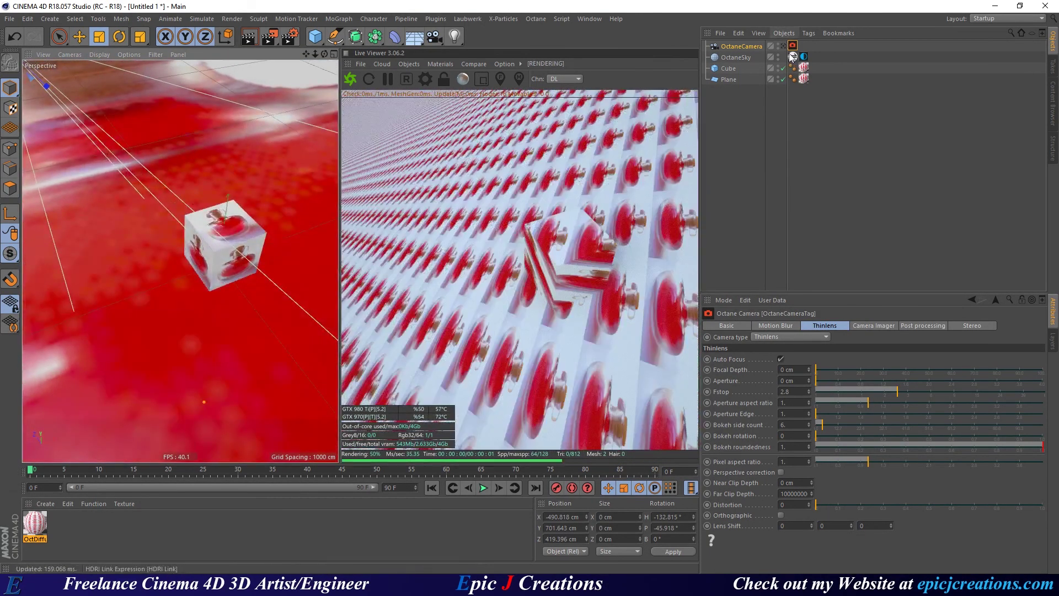
pyautogui.click(782, 45)
pyautogui.hotkey('ctrl', 'shift', 'z')
# Bring back the node editor and try a Transform node scale of 10, followed by 1.
pyautogui.moveTo(343, 110); pyautogui.dragTo(280, 92)
pyautogui.moveTo(334, 235); pyautogui.dragTo(434, 263)
pyautogui.write('10')
pyautogui.press('Return')
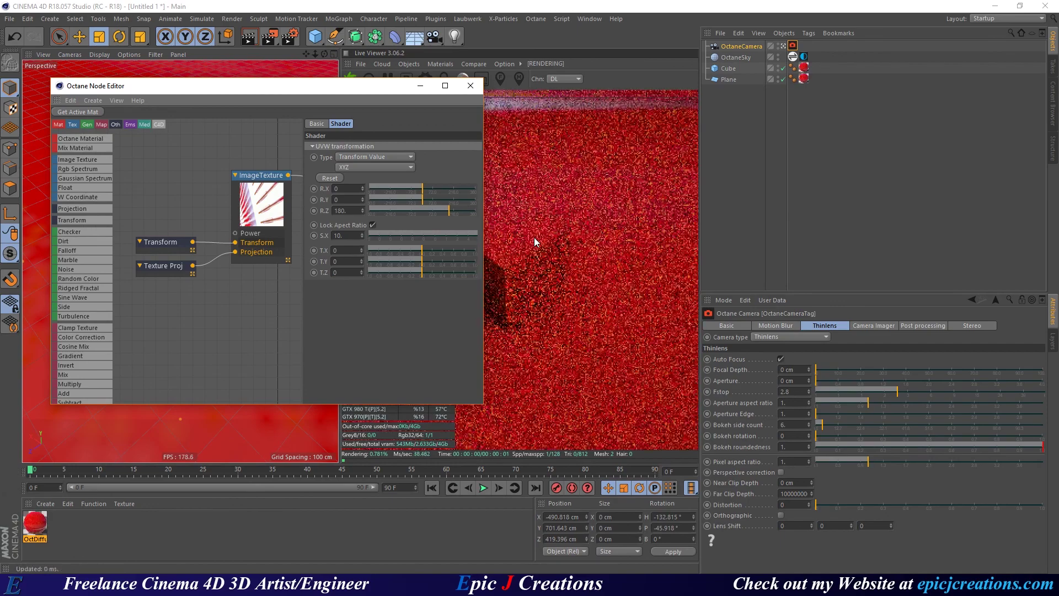
pyautogui.doubleClick(346, 238)
pyautogui.write('1')
pyautogui.press('Return')
# Set the Texture Projection node's S.X and S.Y scale to 1.
pyautogui.click(173, 270)
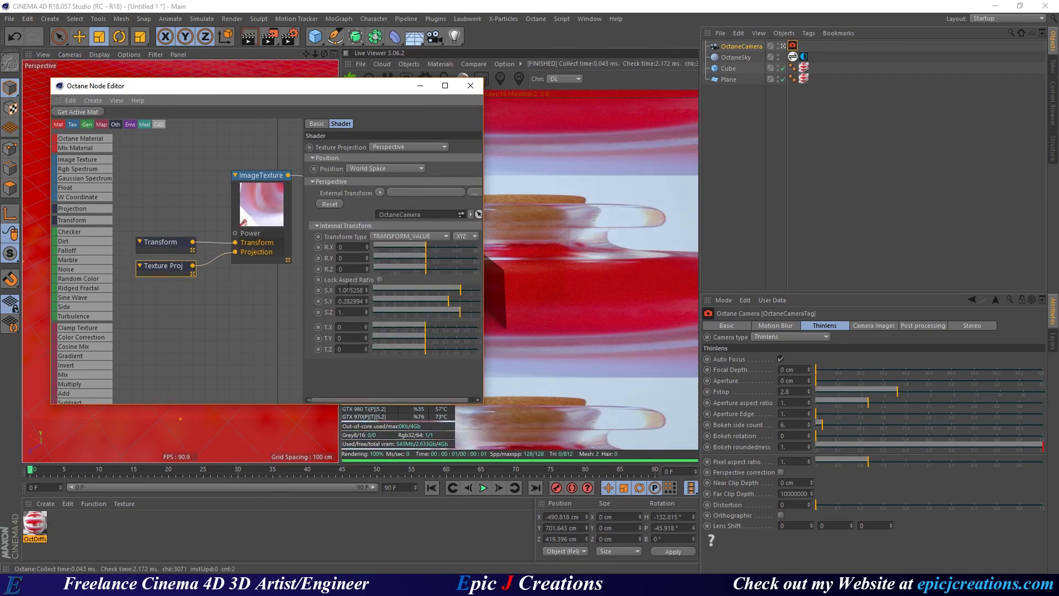
pyautogui.write('1')
pyautogui.press('Tab')
pyautogui.write('1')
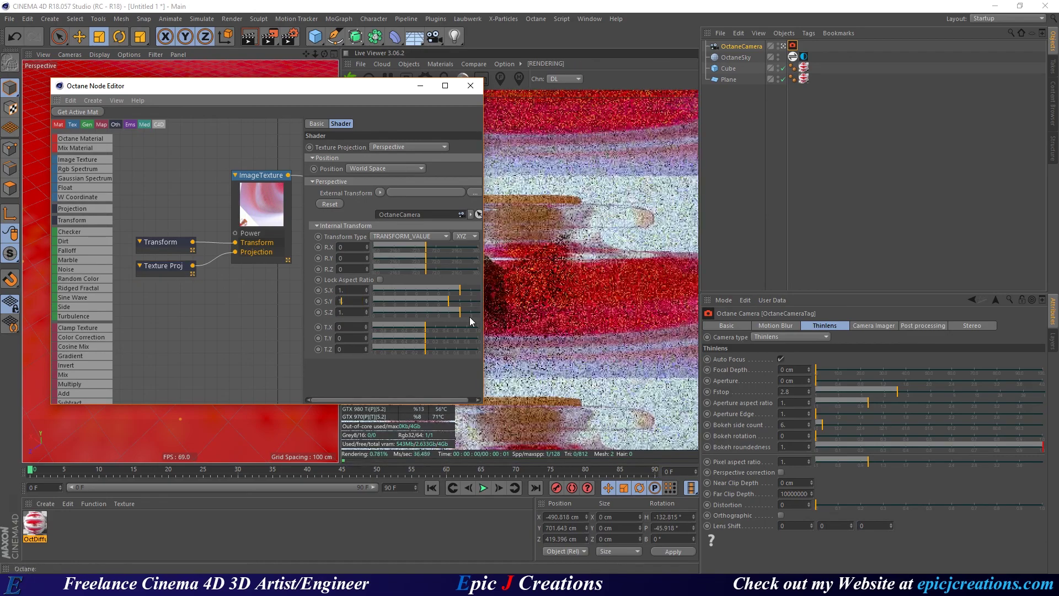
pyautogui.press('Return')
# Reduce the Transform node's locked scale to about 0.105 and close the node editor.
pyautogui.click(173, 243)
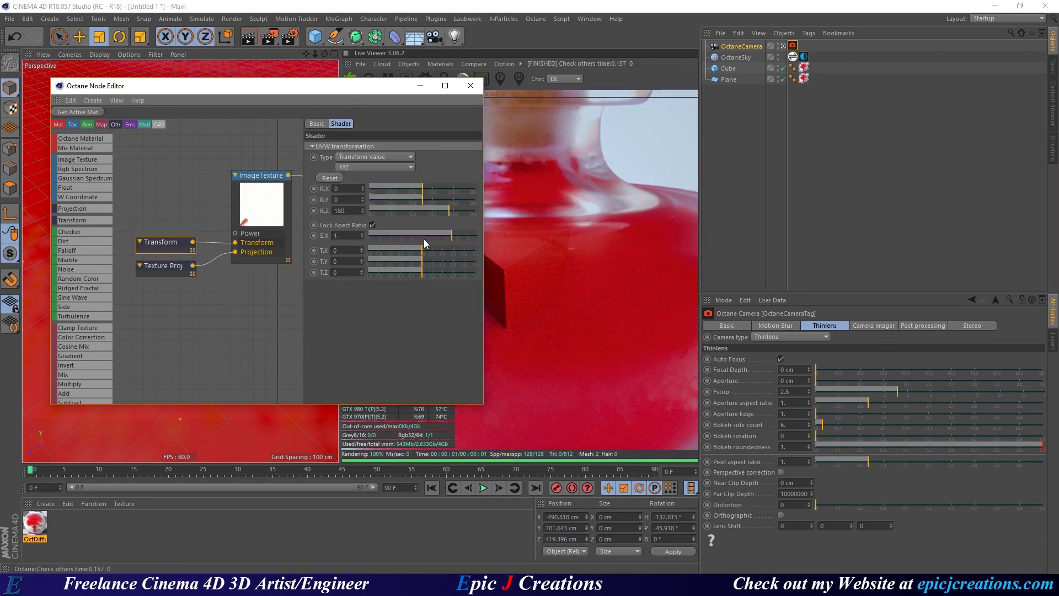
pyautogui.moveTo(439, 238); pyautogui.dragTo(425, 236)
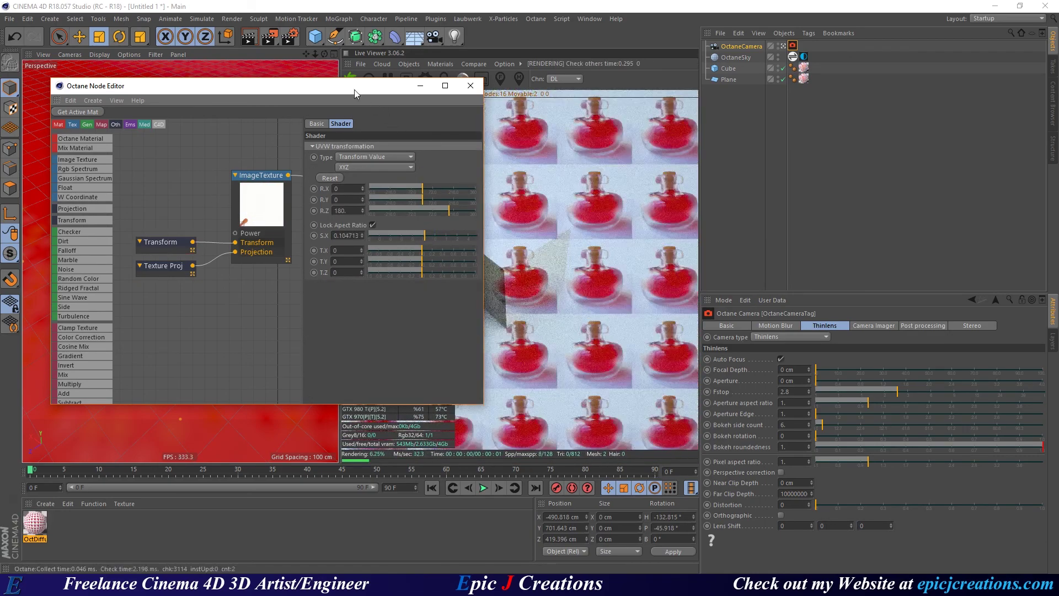
pyautogui.moveTo(352, 90); pyautogui.dragTo(296, 97)
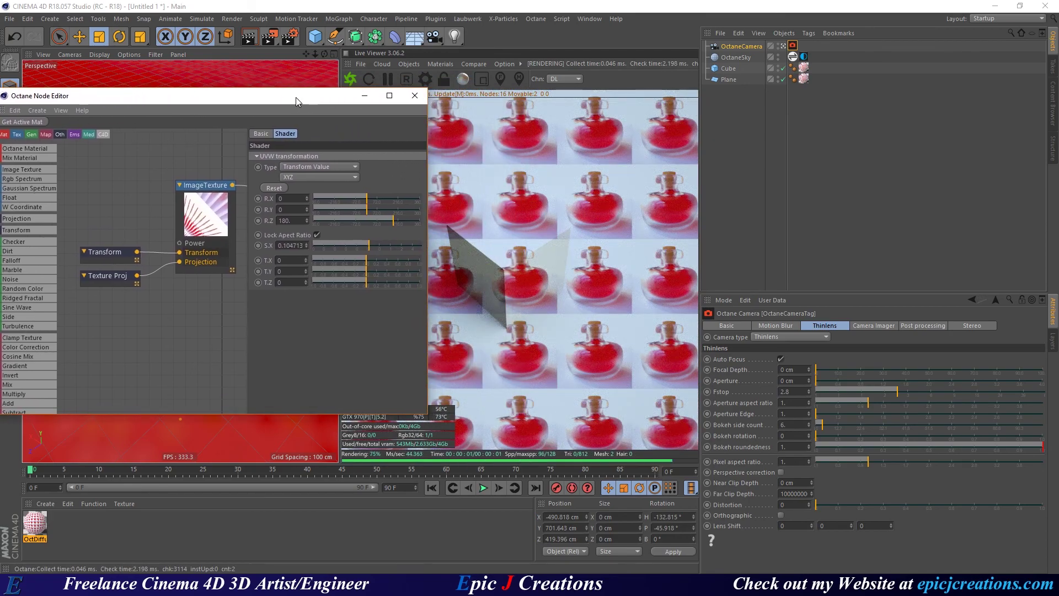
pyautogui.click(415, 96)
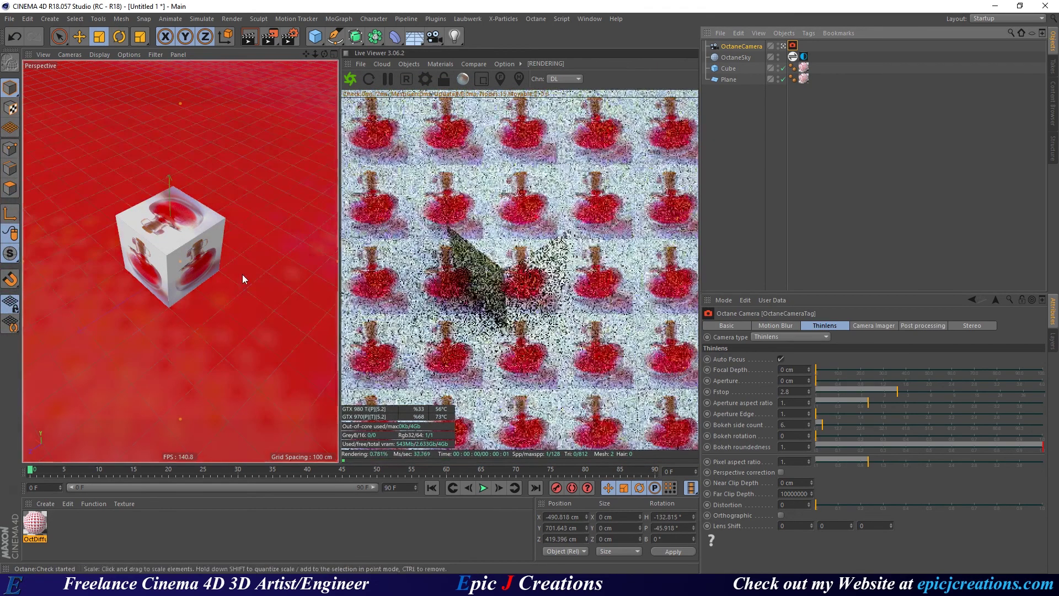